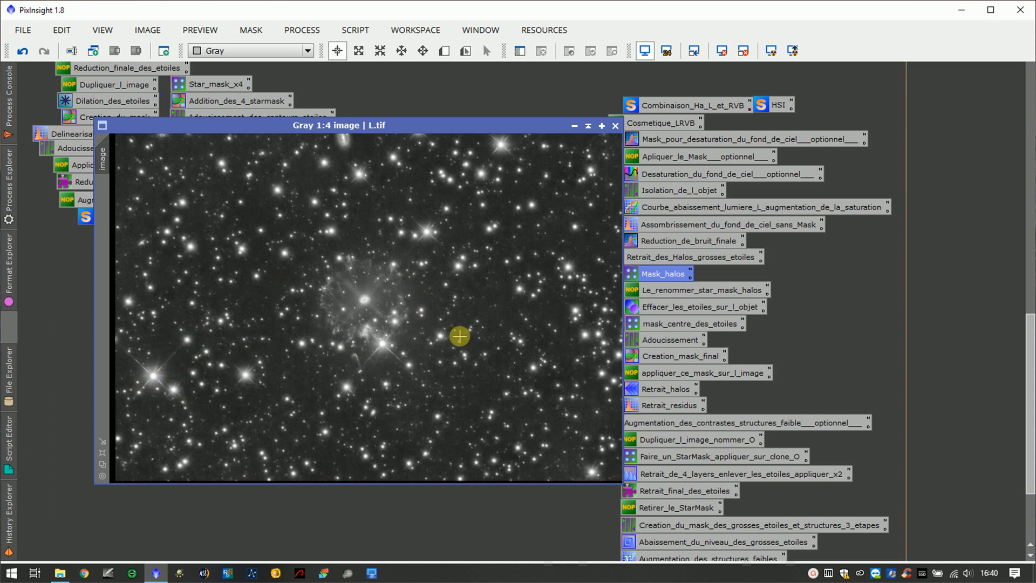
Examine the central nebula and the bright stars' halos in the L image, and look over the process icons on the workspace.
scroll(459, 336, up, 4)
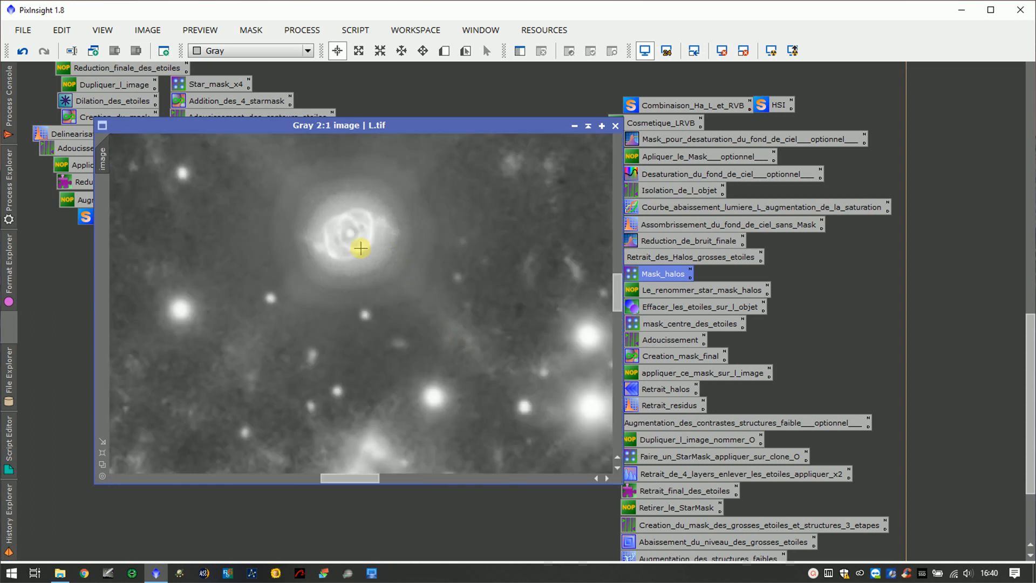
scroll(360, 248, down, 3)
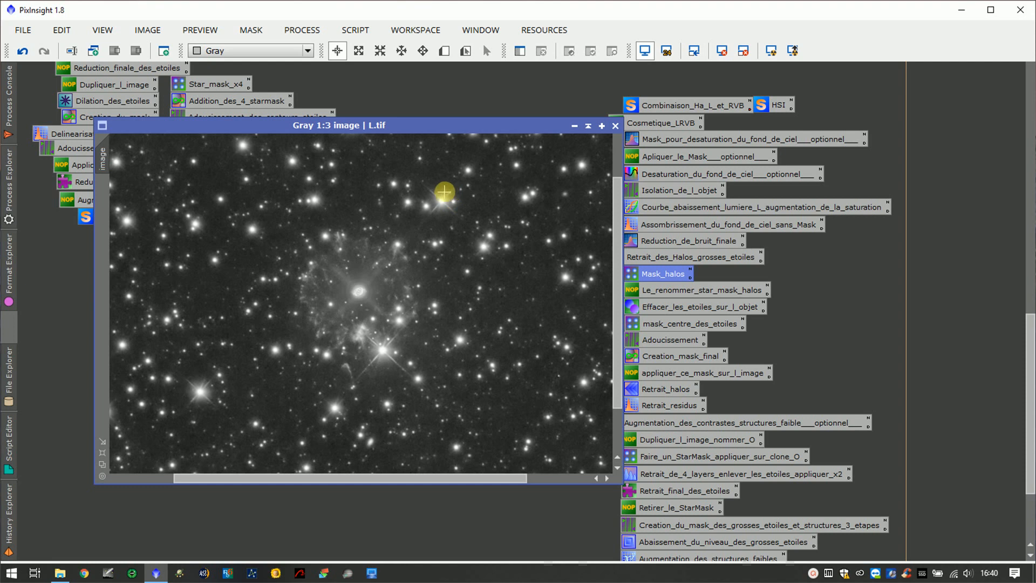
drag(386, 470, 272, 477)
scroll(509, 341, up, 1)
scroll(509, 342, down, 3)
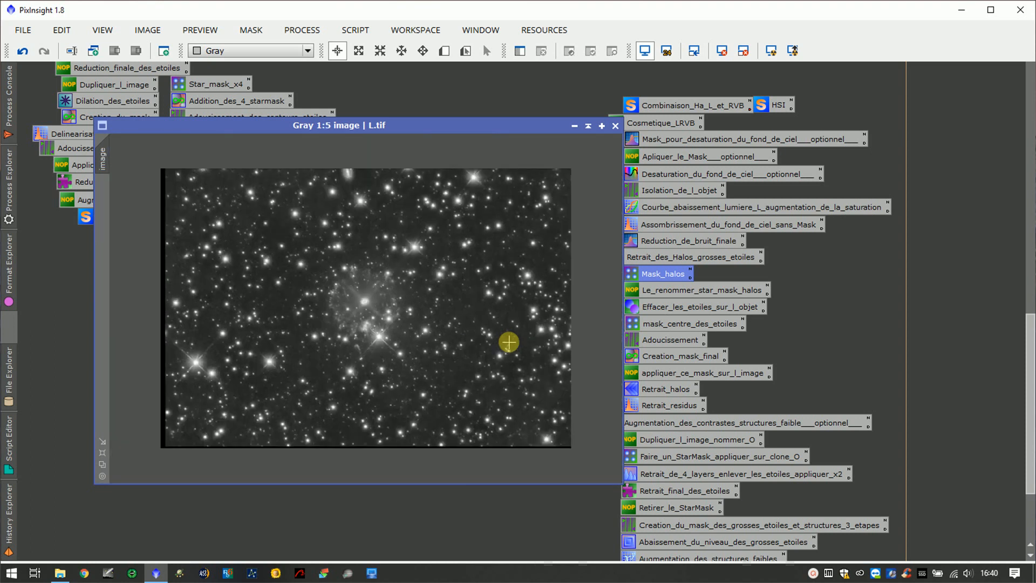
scroll(508, 342, up, 1)
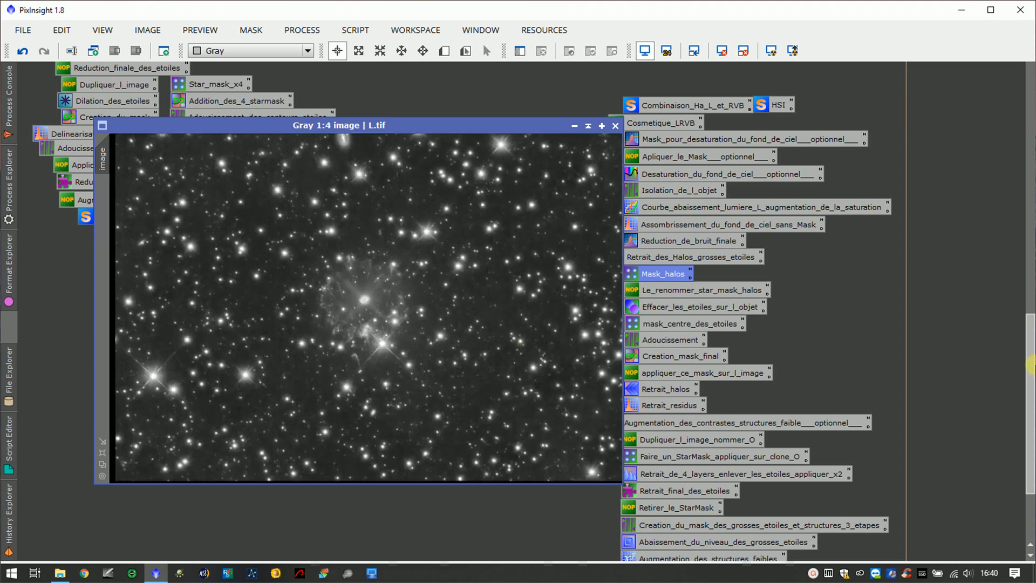
drag(1030, 333, 1029, 105)
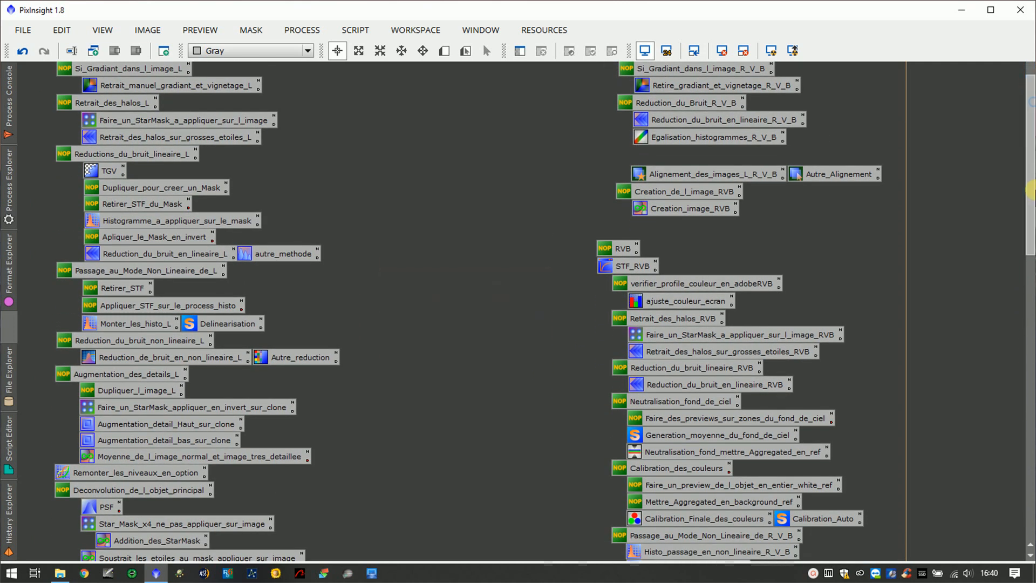
drag(1030, 212, 1029, 404)
Move the L image window clear of the halo-removal process icons and fit the window to the image.
drag(515, 178, 474, 184)
drag(604, 299, 674, 449)
click(605, 393)
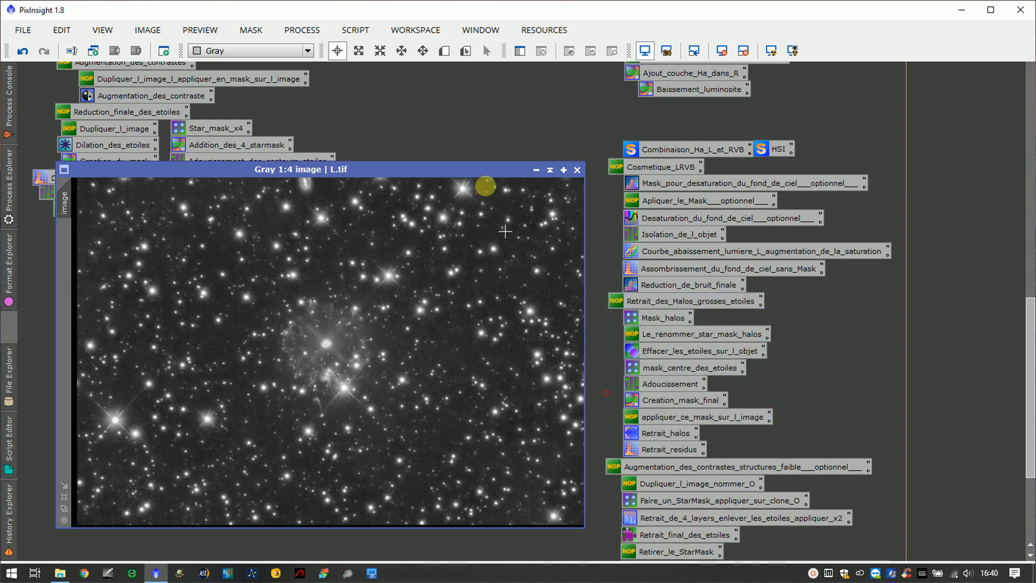
drag(480, 160, 488, 151)
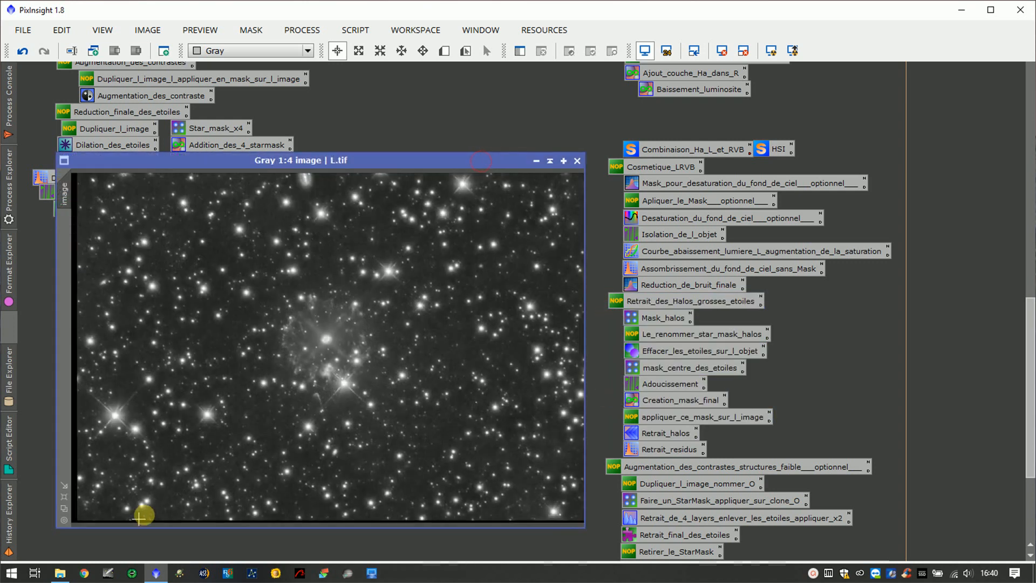
click(63, 517)
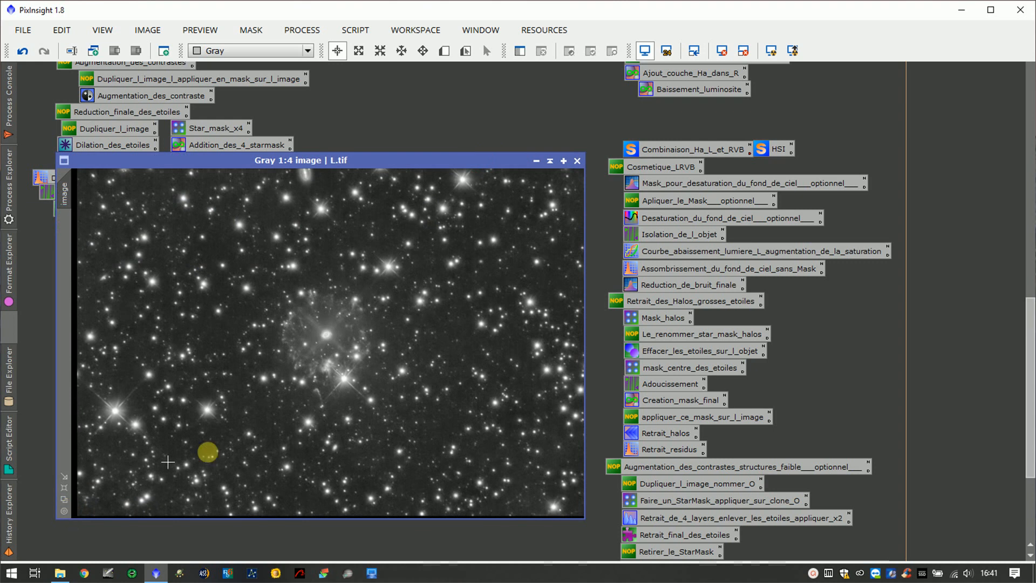
Open the Mask_halos StarMask process and review its noise threshold, scale, midtones, smoothness and large-scale growth settings.
double_click(639, 320)
drag(813, 109, 845, 91)
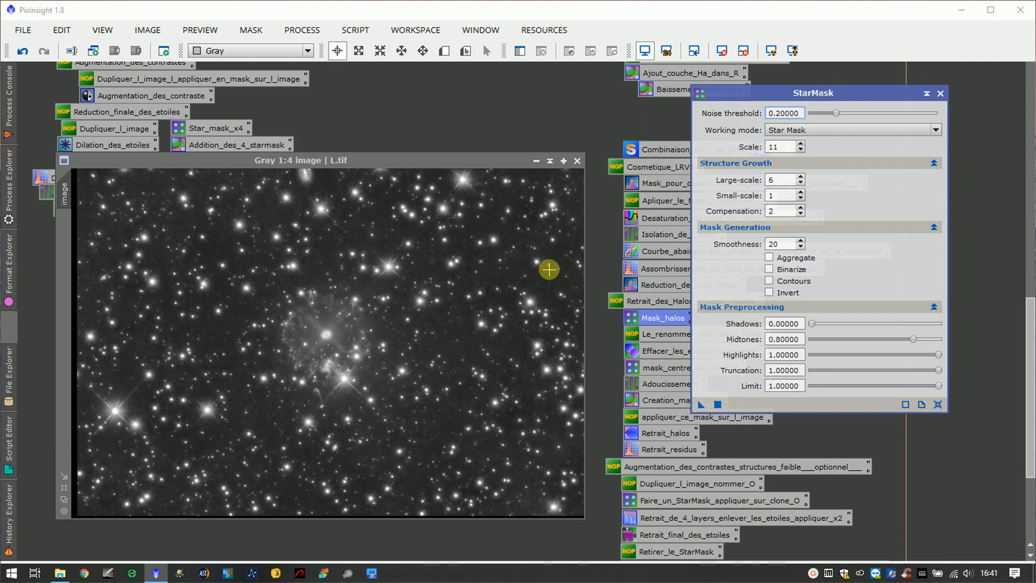
double_click(799, 114)
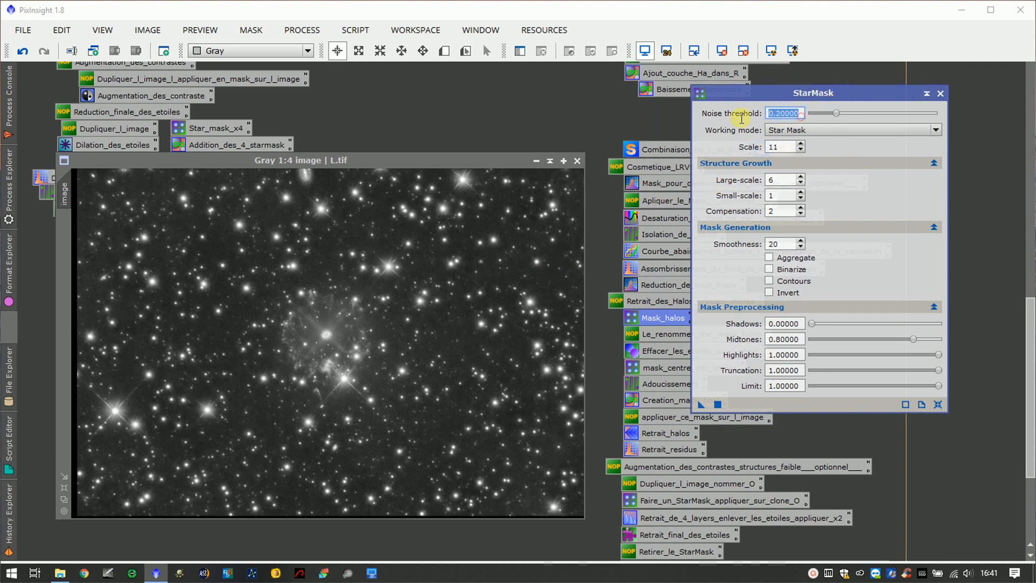
click(780, 146)
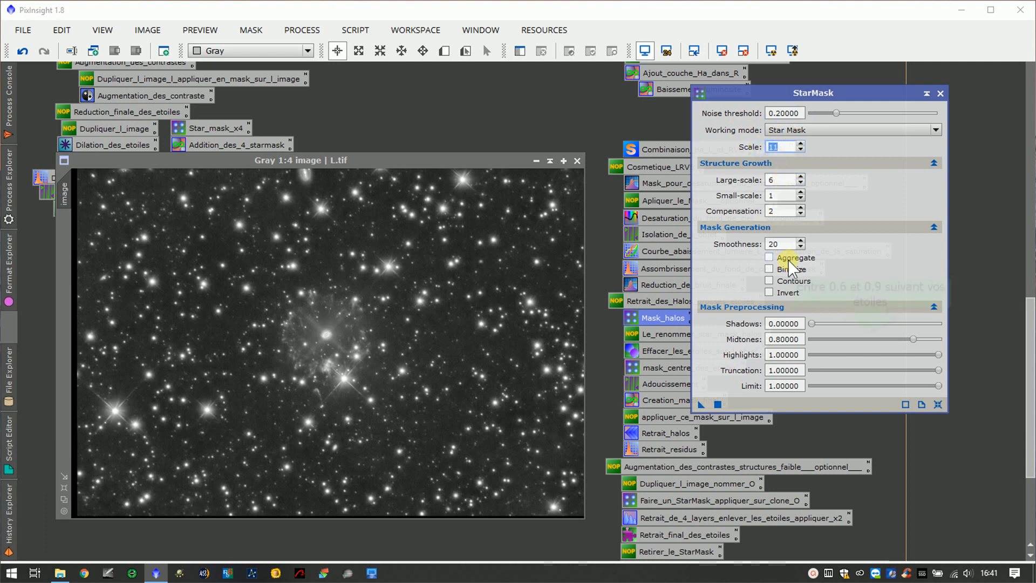
click(802, 336)
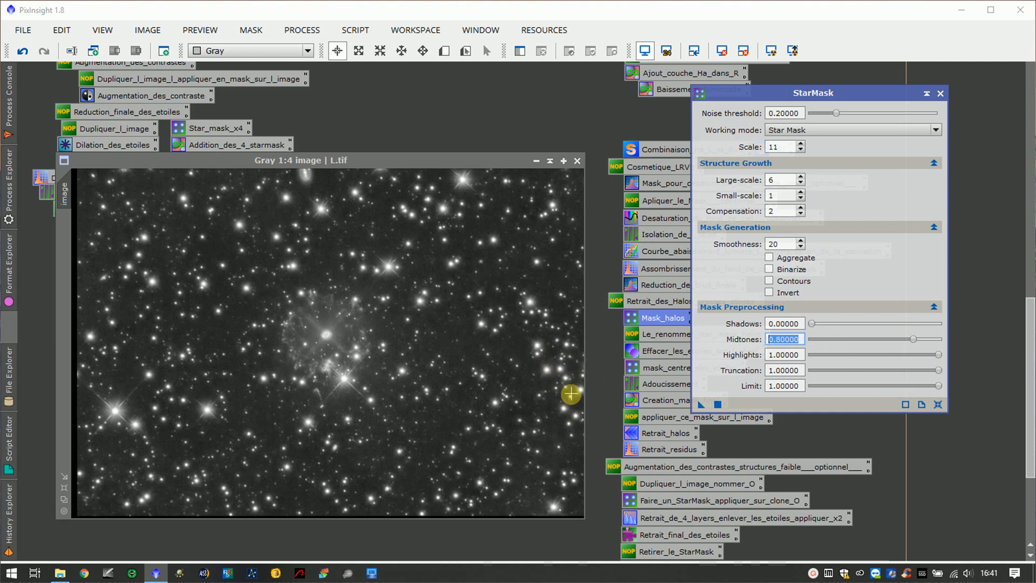
drag(798, 336, 762, 339)
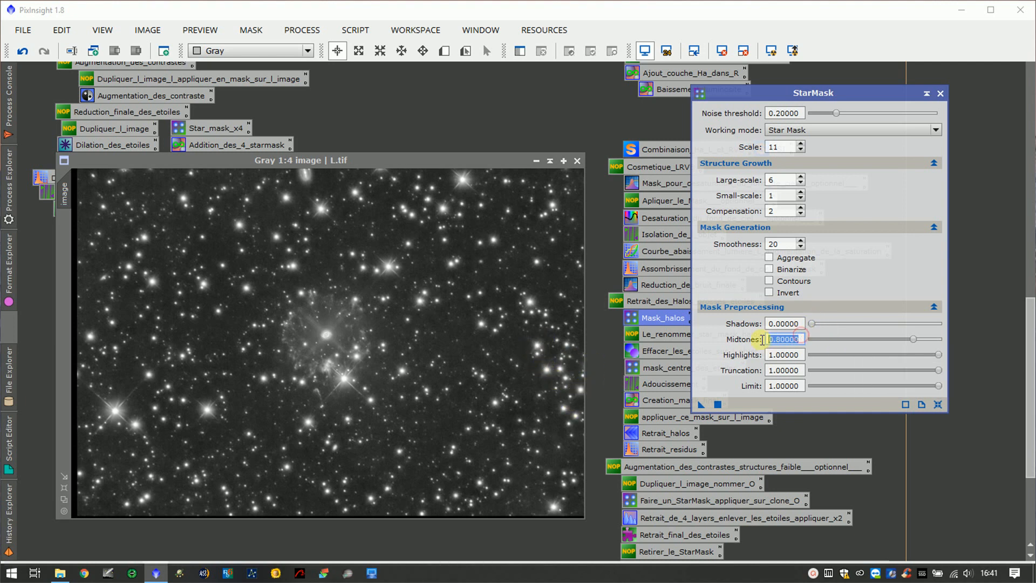
drag(786, 246, 753, 243)
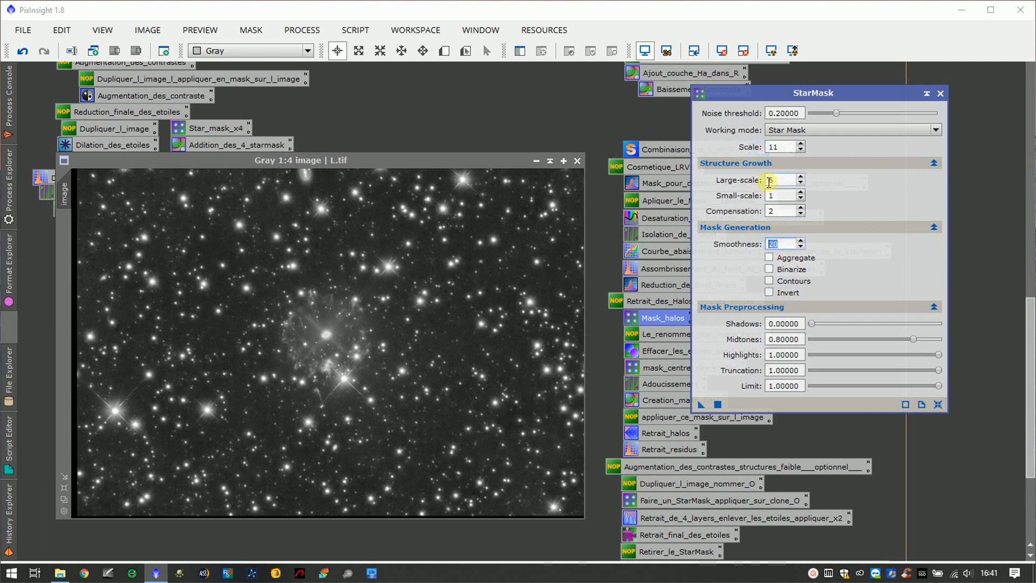
drag(776, 181, 764, 182)
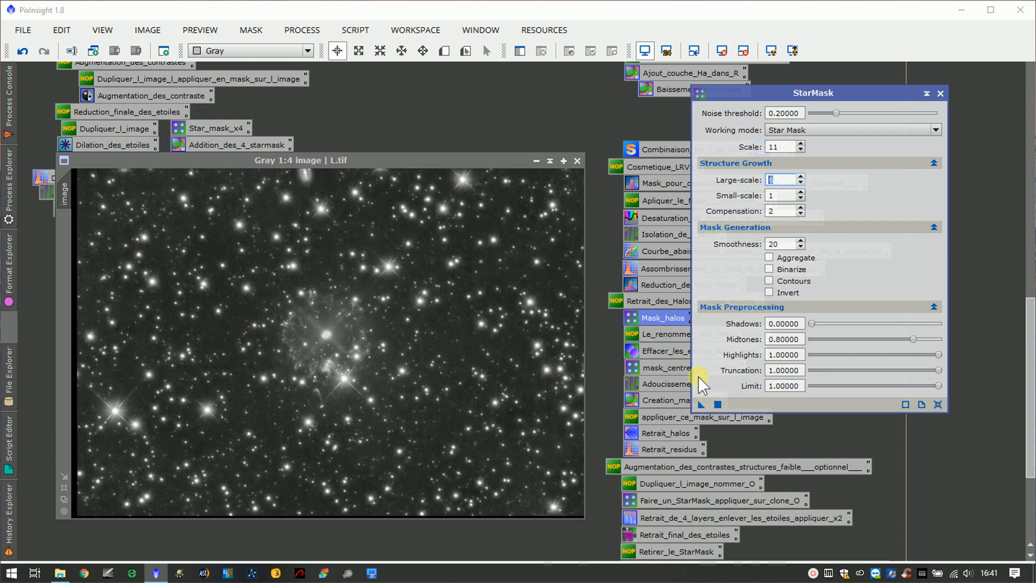
Generate the star mask from the L image, fit the mask window at 1:4 and close the StarMask dialog.
drag(702, 404, 443, 397)
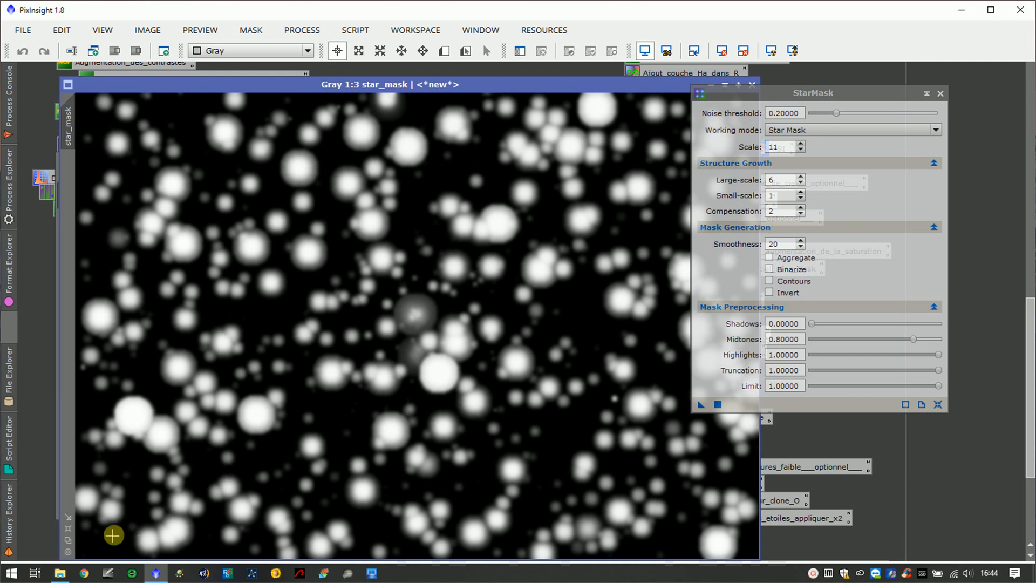
click(65, 541)
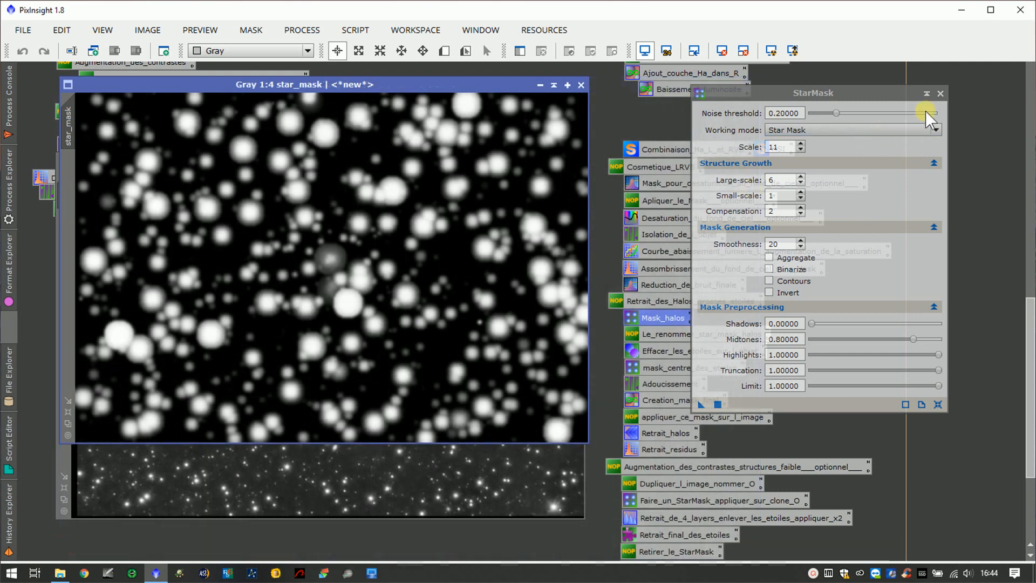
click(940, 93)
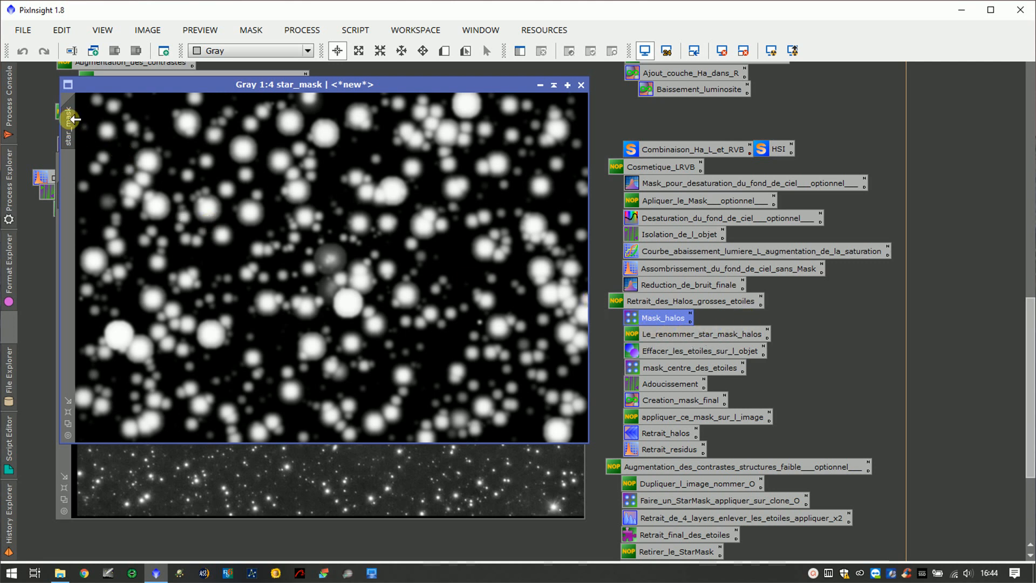
Rename the new star mask image to star_mask_halos.
double_click(69, 119)
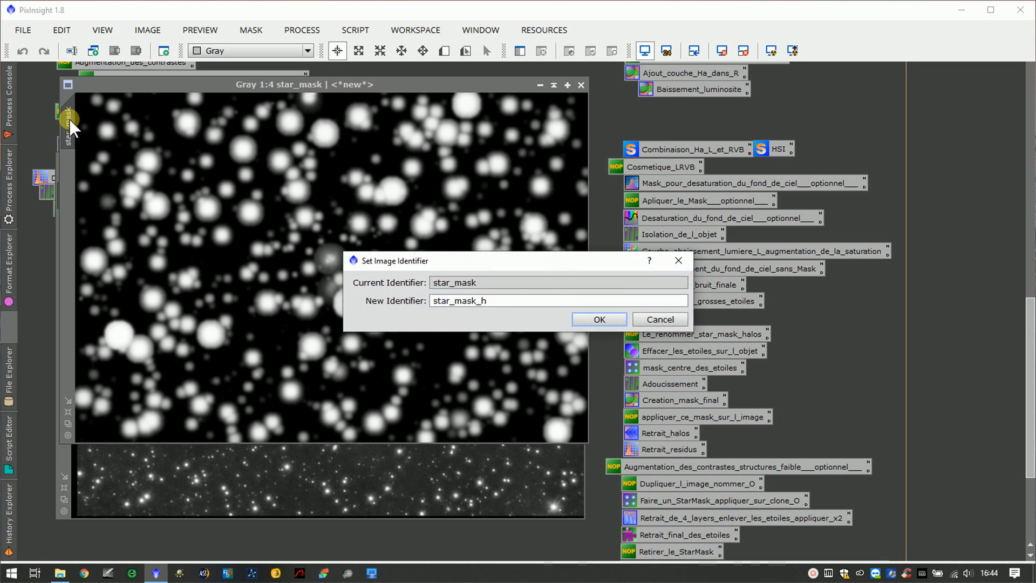
click(498, 302)
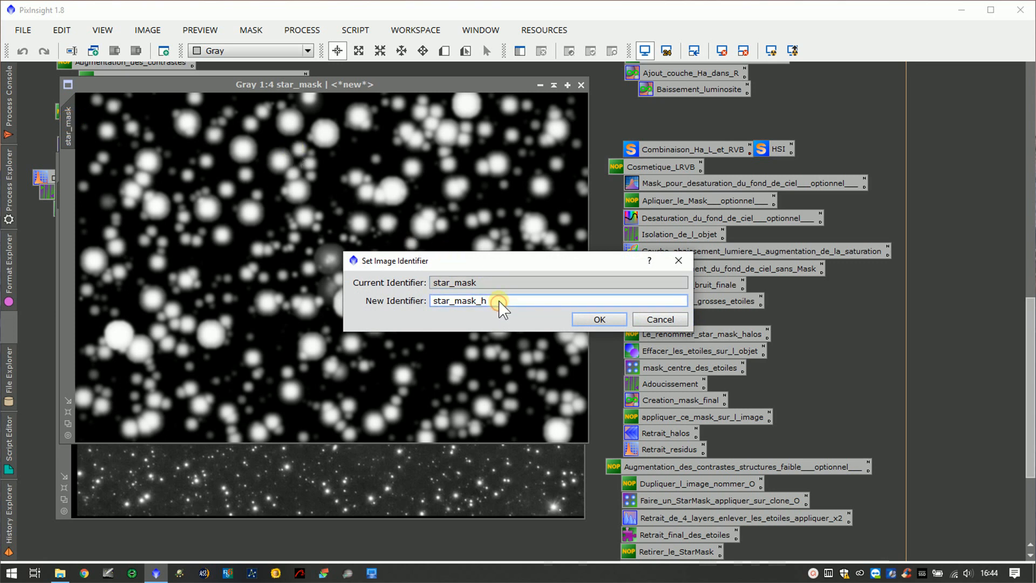
key(Return)
Align the L image and star_mask_halos windows at the same height, then place the mask over the image, clear of the process icons.
drag(388, 84, 716, 144)
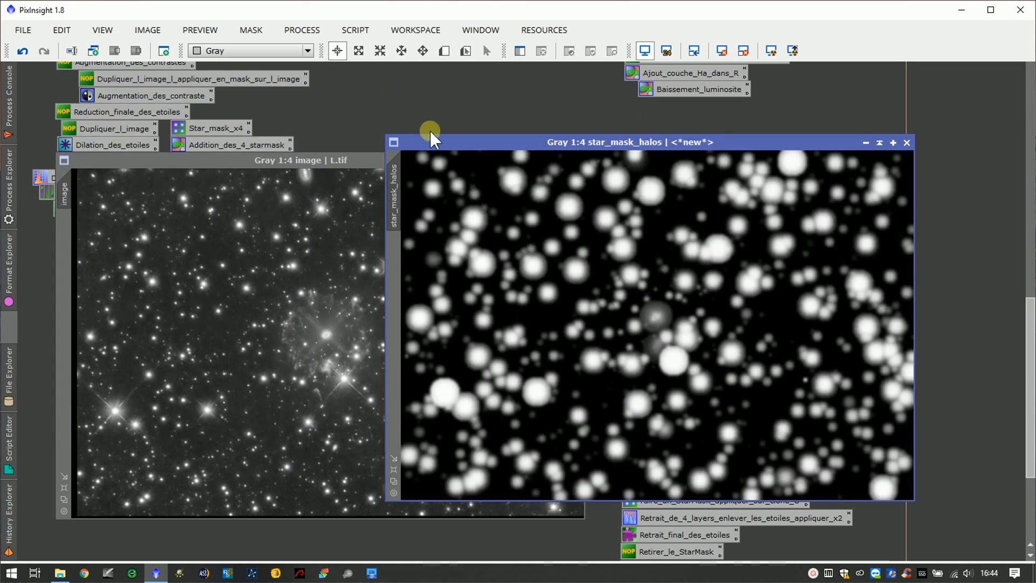
click(355, 161)
drag(355, 162, 336, 144)
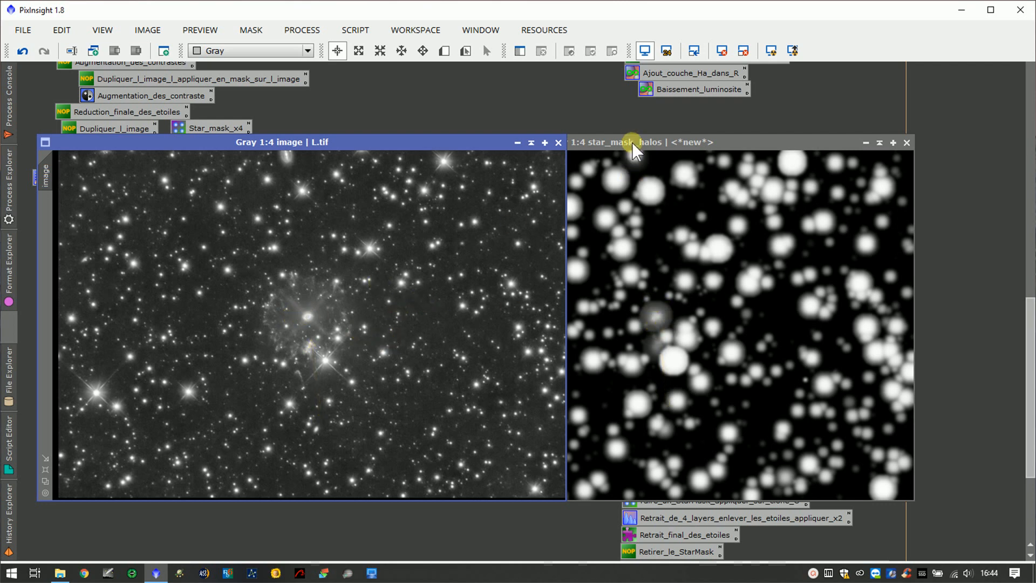
drag(634, 151, 330, 155)
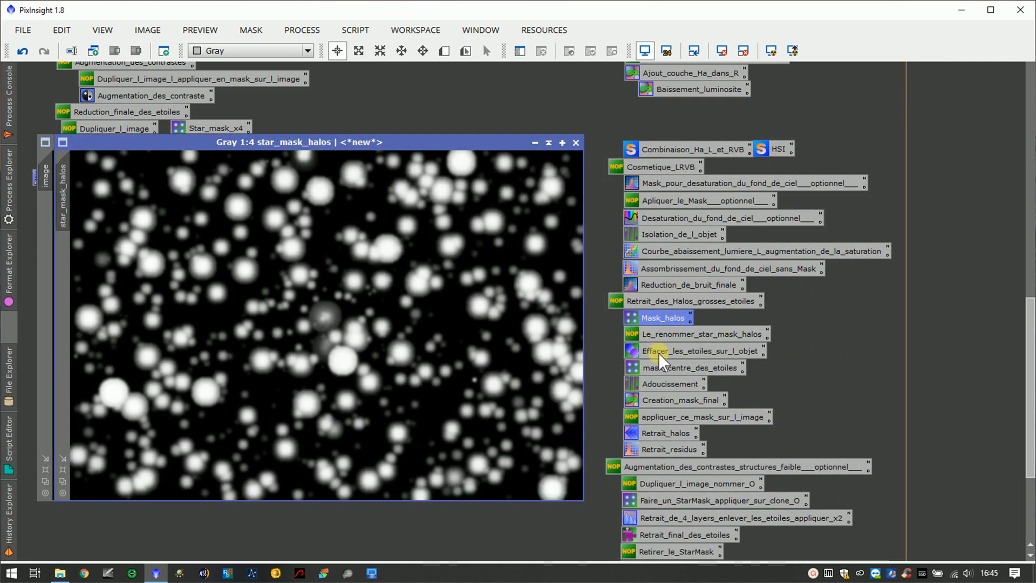
Open the Effacer_les_etoiles_sur_l_objet CloneStamp process and place the star_mask_halos window beside the L image.
double_click(736, 350)
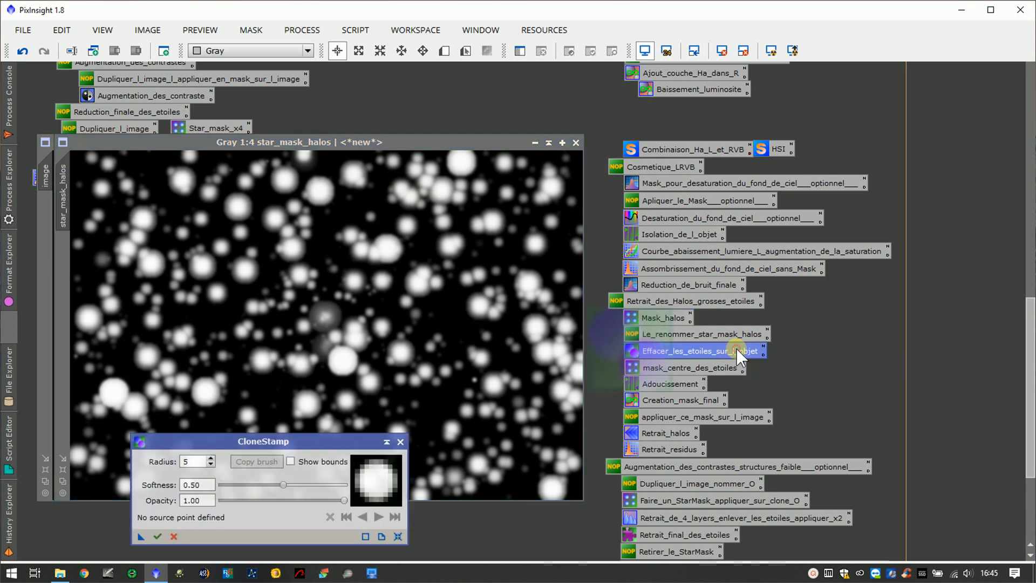
drag(282, 442, 749, 414)
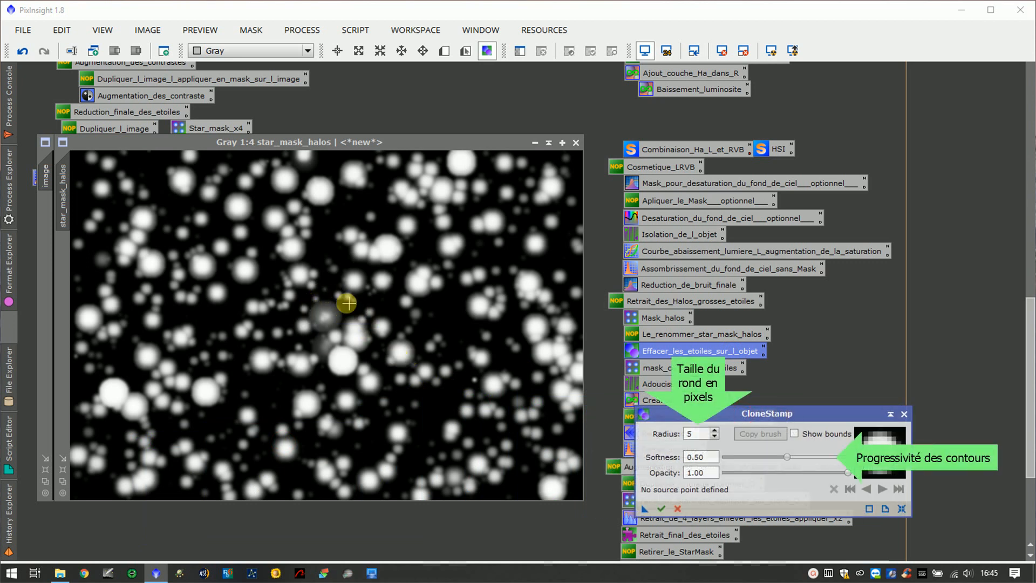
drag(359, 146, 793, 143)
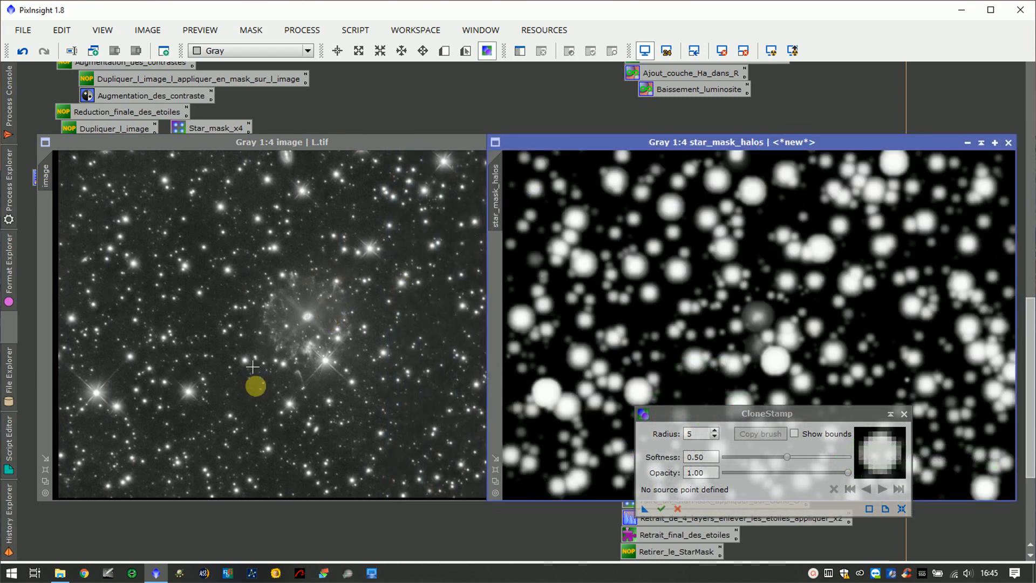
Set the CloneStamp brush to a radius of 100 and a softness of 0.81.
click(702, 433)
text(100)
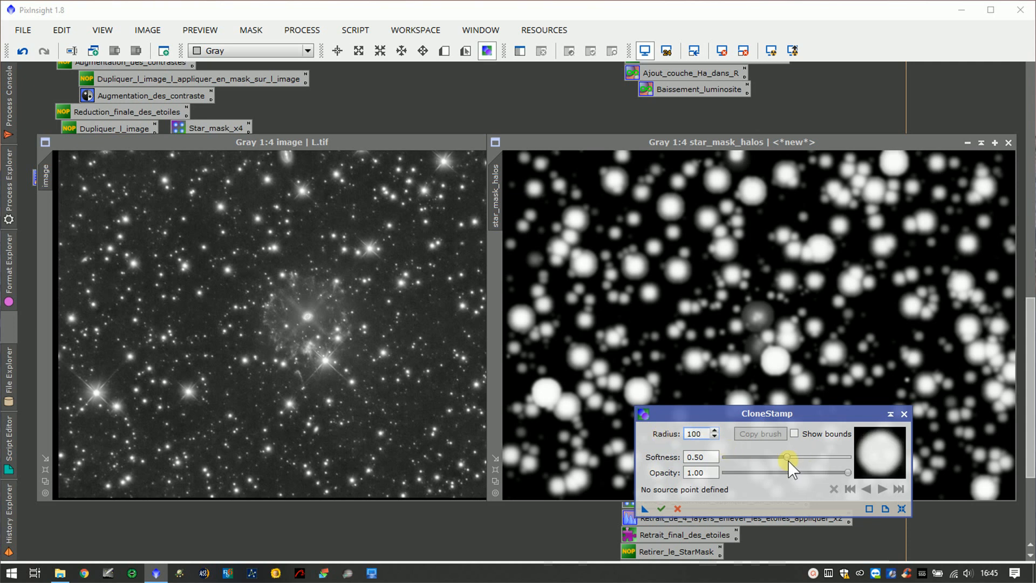
drag(787, 458, 826, 456)
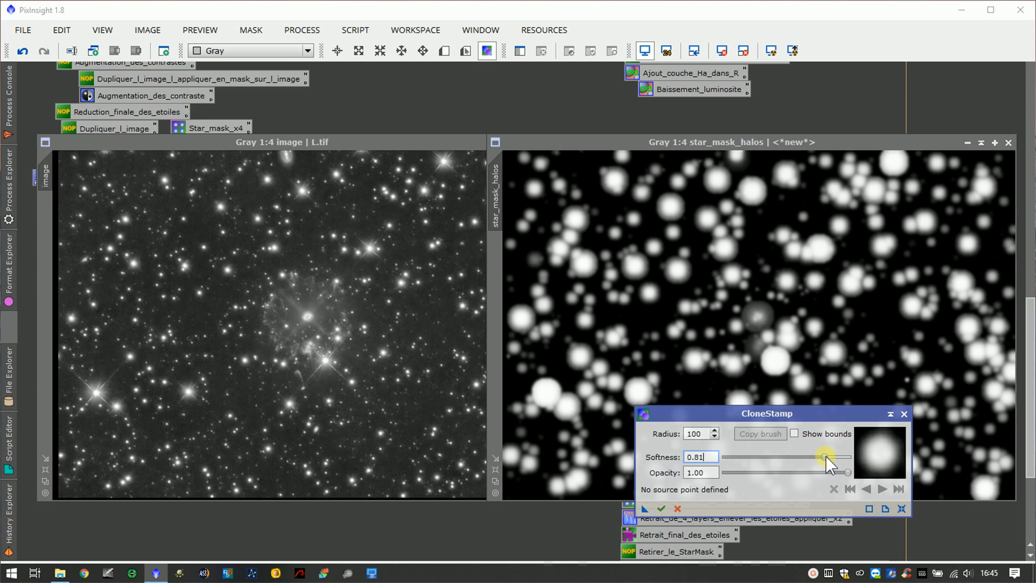
Clone a black background area over the nebula's gray core in star_mask_halos, then undo the last clone stroke.
ctrl+click(879, 311)
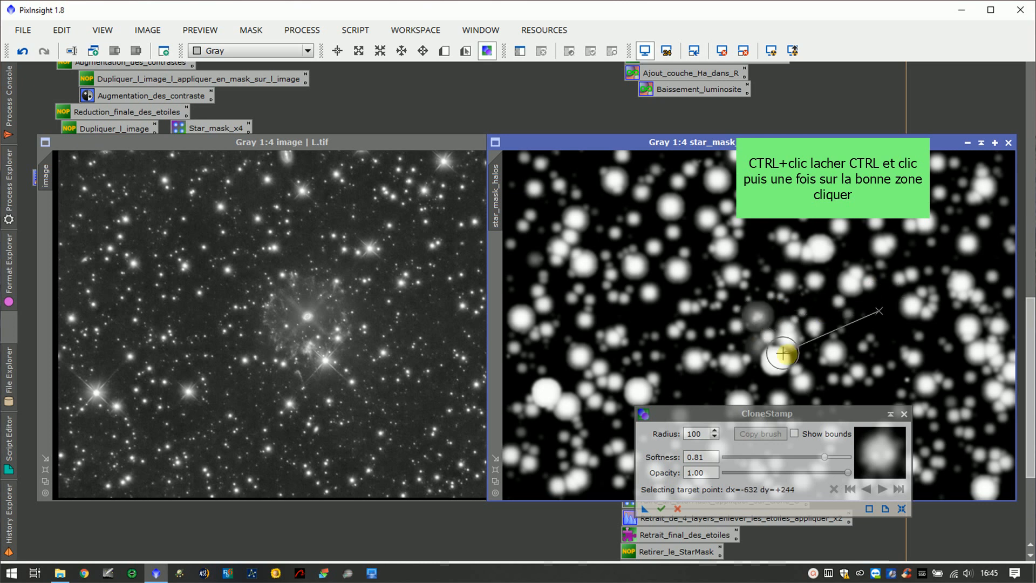
click(759, 315)
click(760, 315)
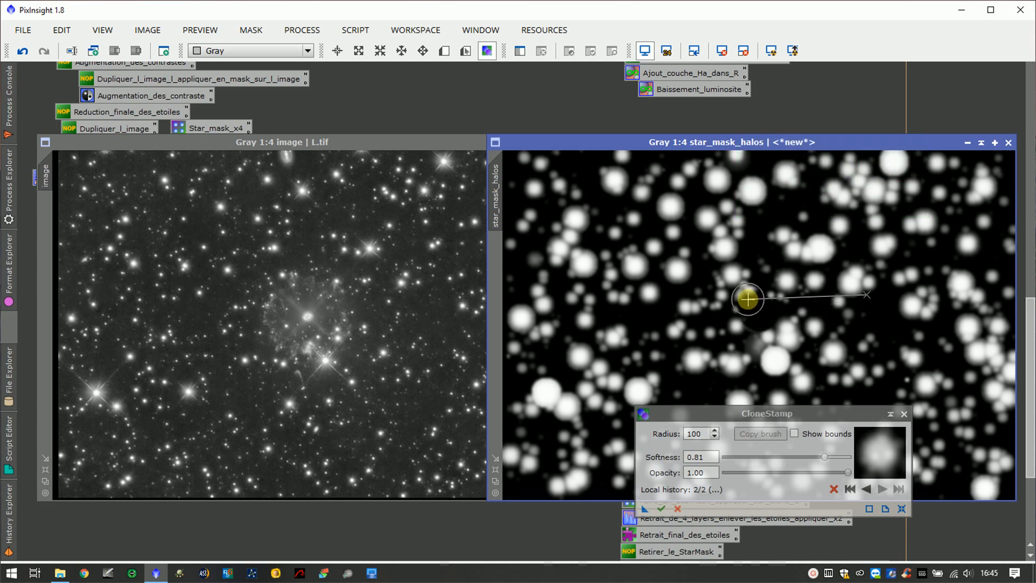
click(867, 488)
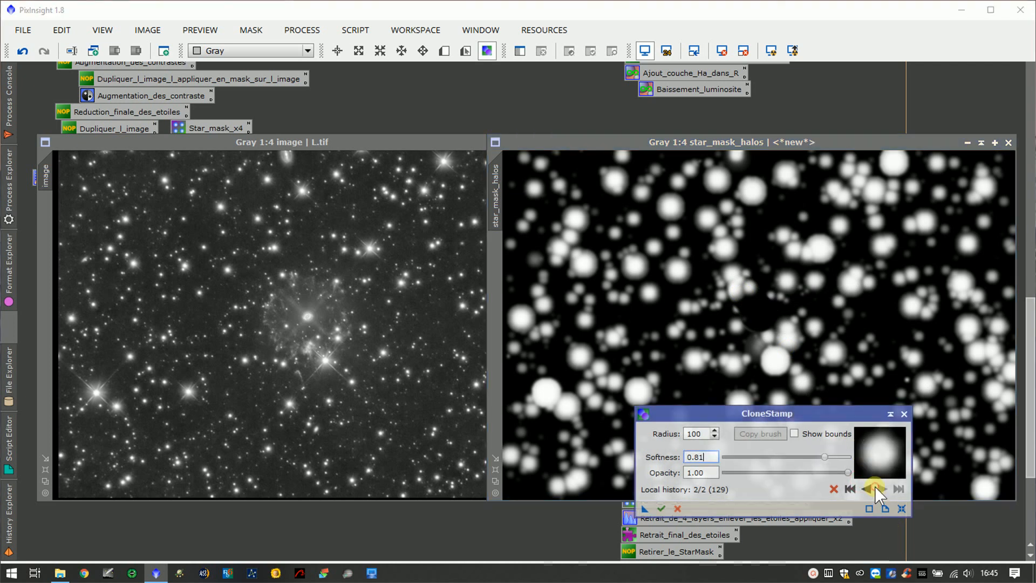
click(866, 488)
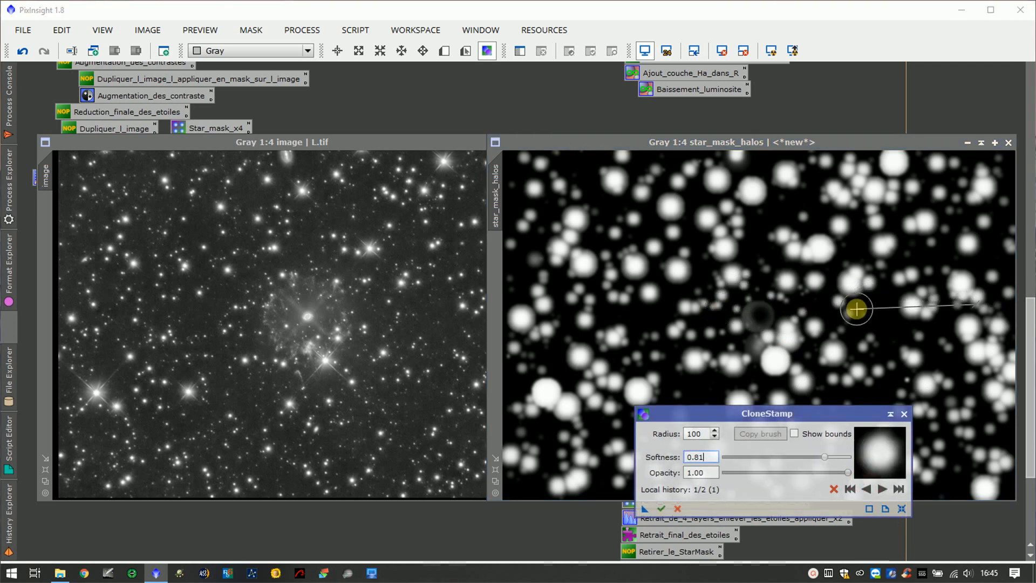
Clone black background over the nebula's gray core in star_mask_halos.
ctrl+click(882, 306)
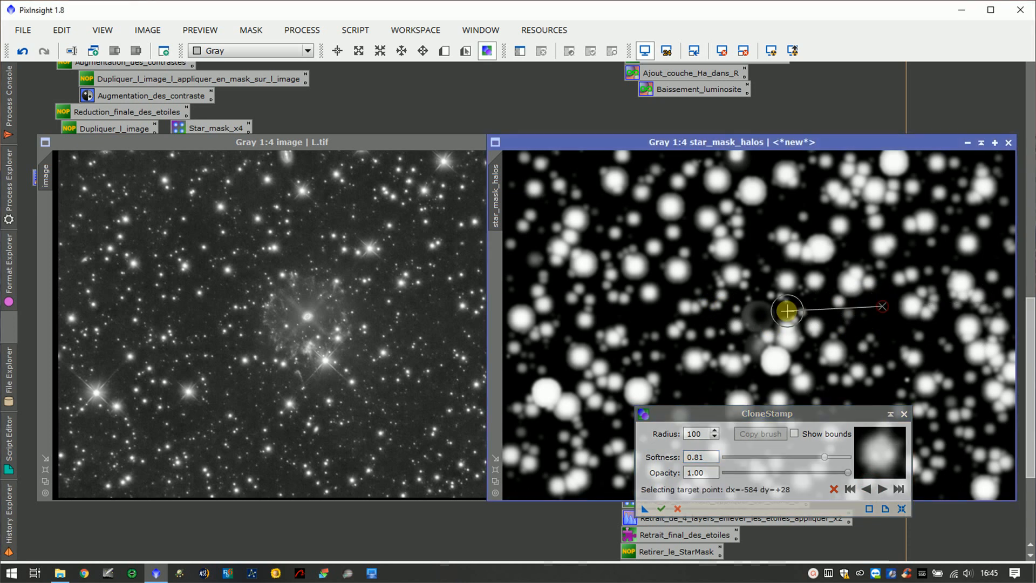
click(759, 311)
ctrl+click(759, 312)
drag(750, 305, 745, 305)
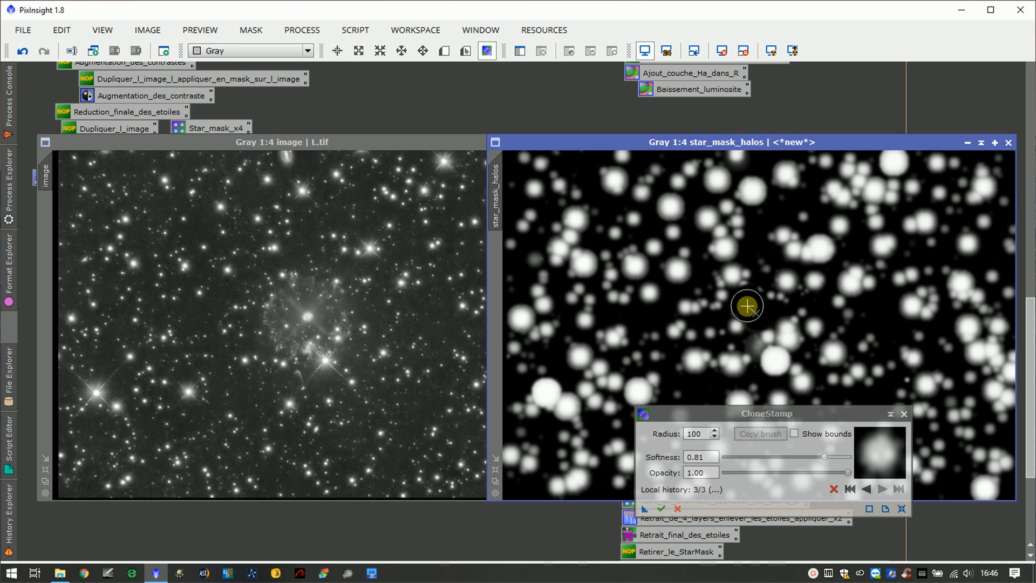
Clone black background over the small stars just above and to the right of the nebula's core in star_mask_halos.
ctrl+click(751, 306)
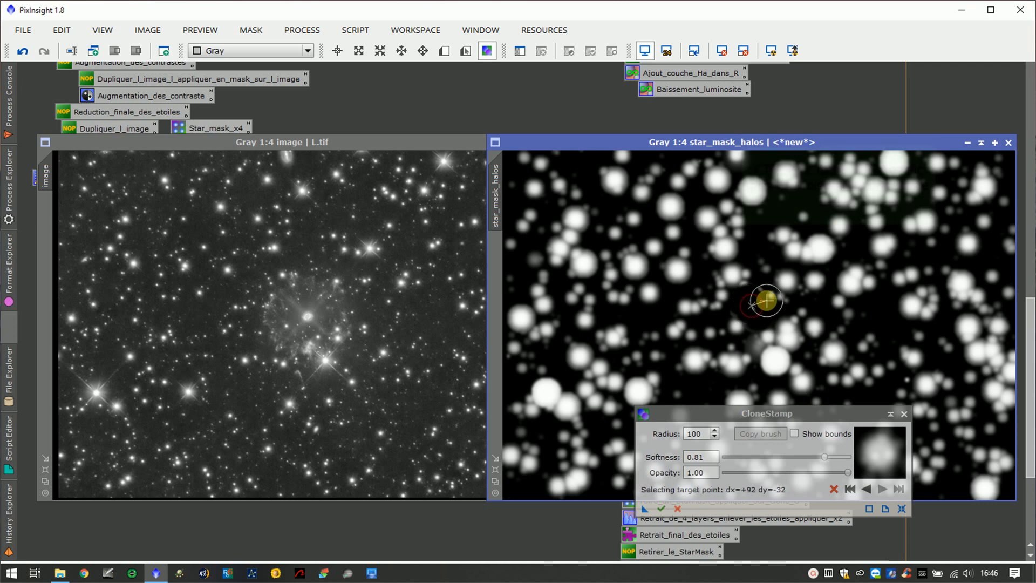
click(775, 301)
drag(766, 289, 796, 293)
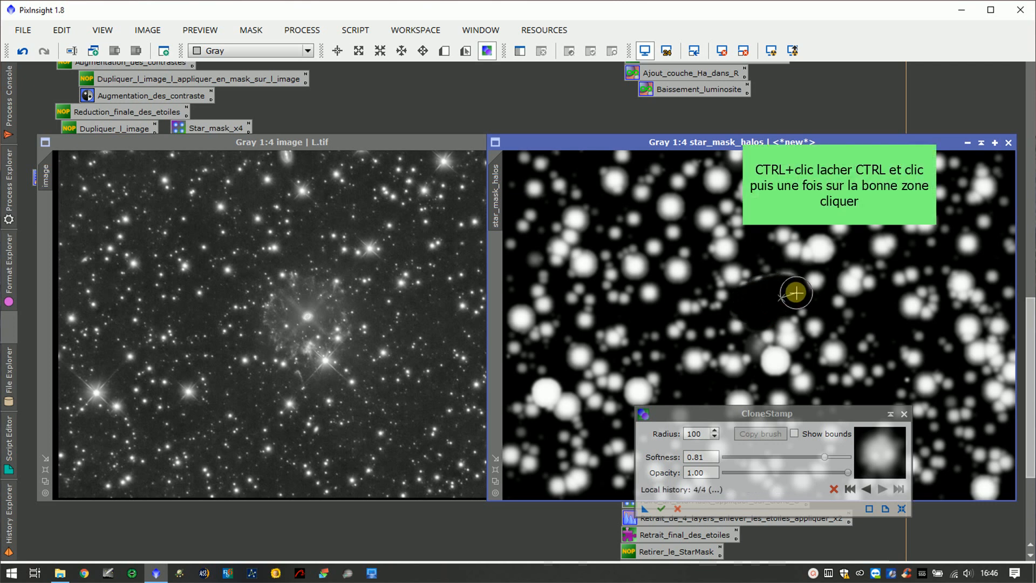
ctrl+click(780, 295)
click(786, 283)
key(ctrl)
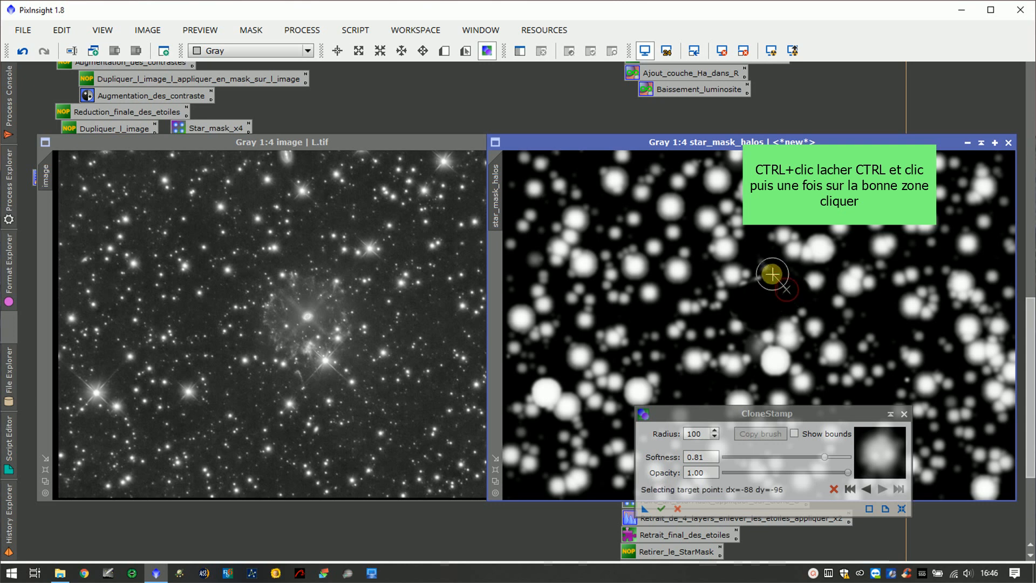
click(752, 274)
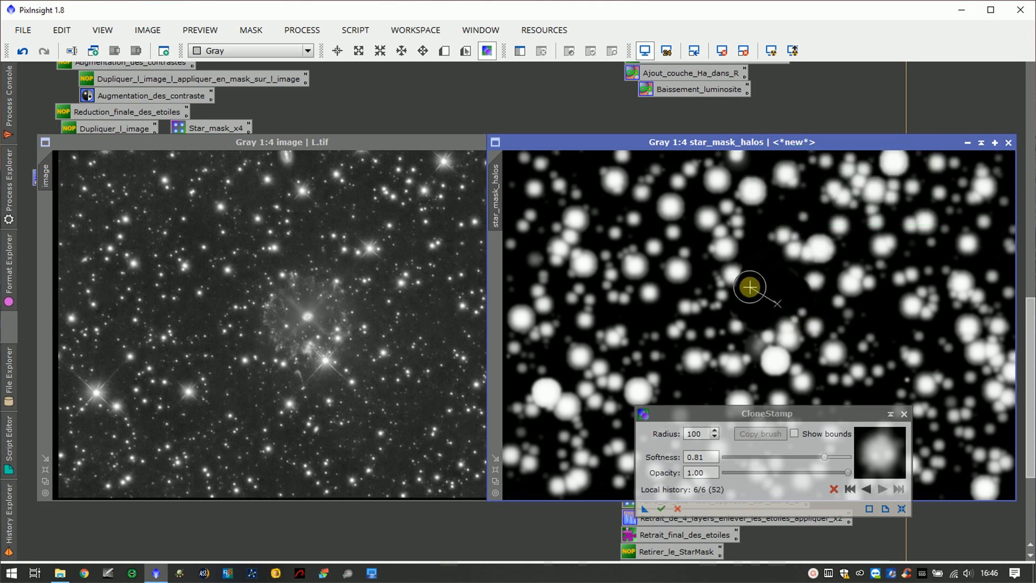
Clone out the remaining stars and residual gray patches across the nebula's area, trimming up to the large star below it.
drag(748, 284, 742, 279)
mouse_move(738, 277)
mouse_down()
mouse_move(758, 284)
mouse_move(747, 305)
mouse_up()
ctrl+click(758, 284)
ctrl+click(775, 253)
click(757, 287)
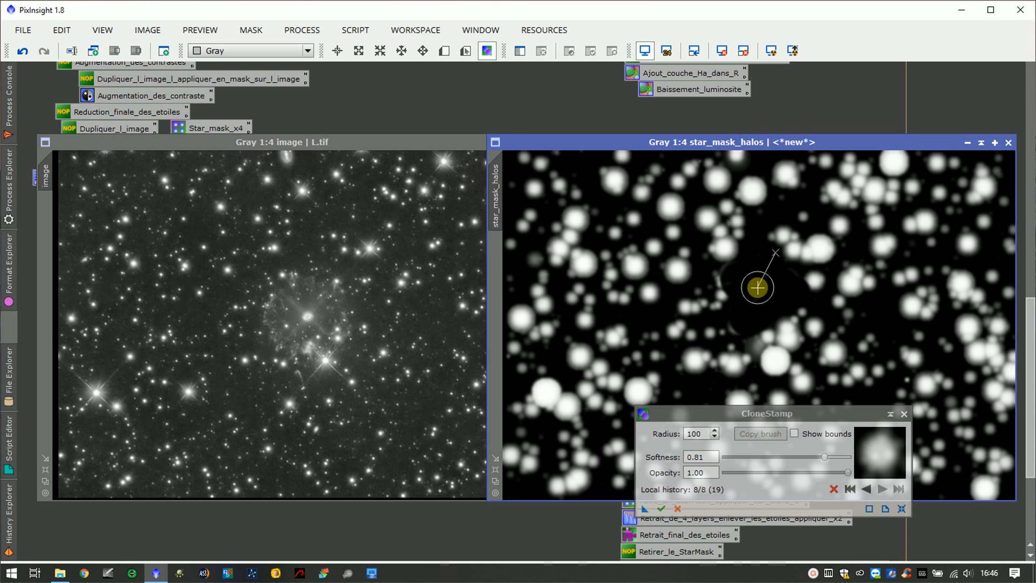
mouse_move(757, 287)
mouse_down()
mouse_move(735, 290)
mouse_move(779, 287)
mouse_move(742, 295)
mouse_move(753, 338)
mouse_up()
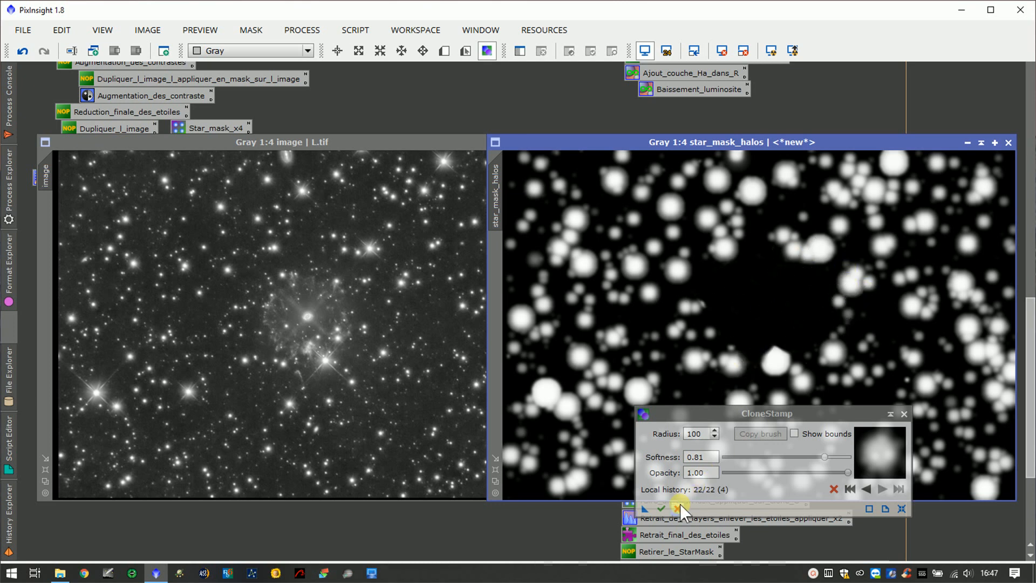
Apply the CloneStamp edits and close the tool, then roll up star_mask_halos clear of the L image.
click(664, 508)
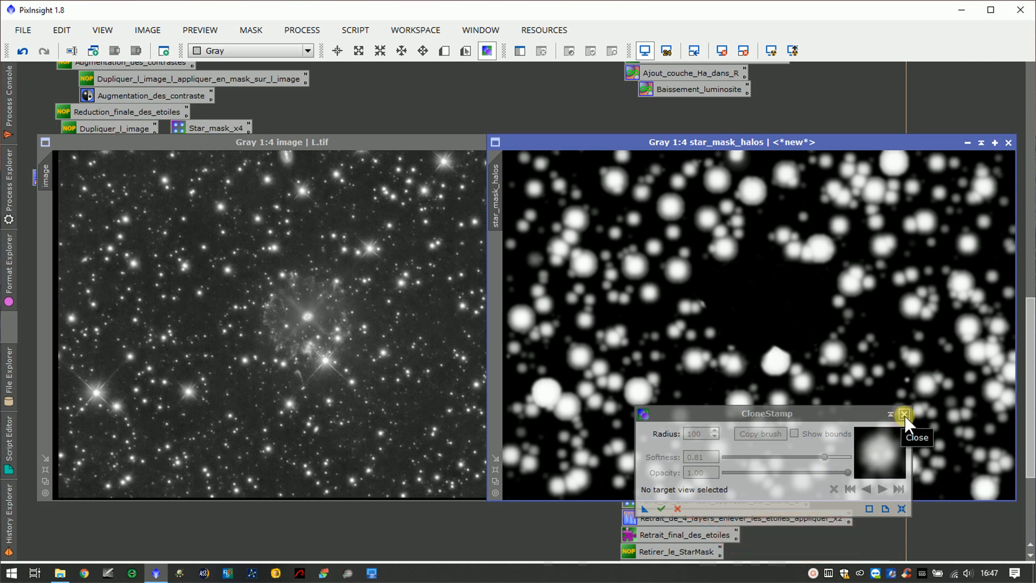
click(904, 413)
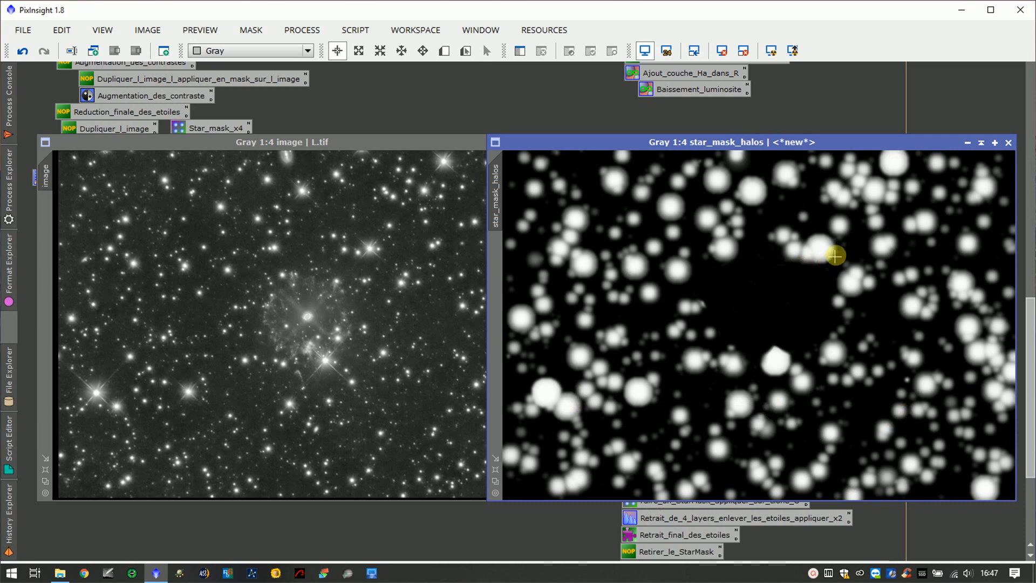
click(980, 143)
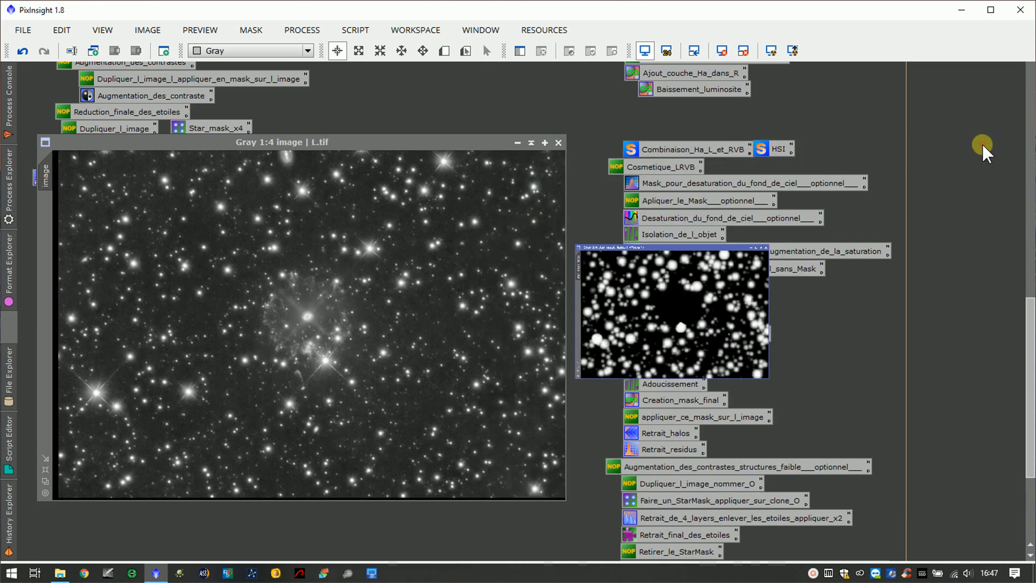
drag(770, 315, 807, 142)
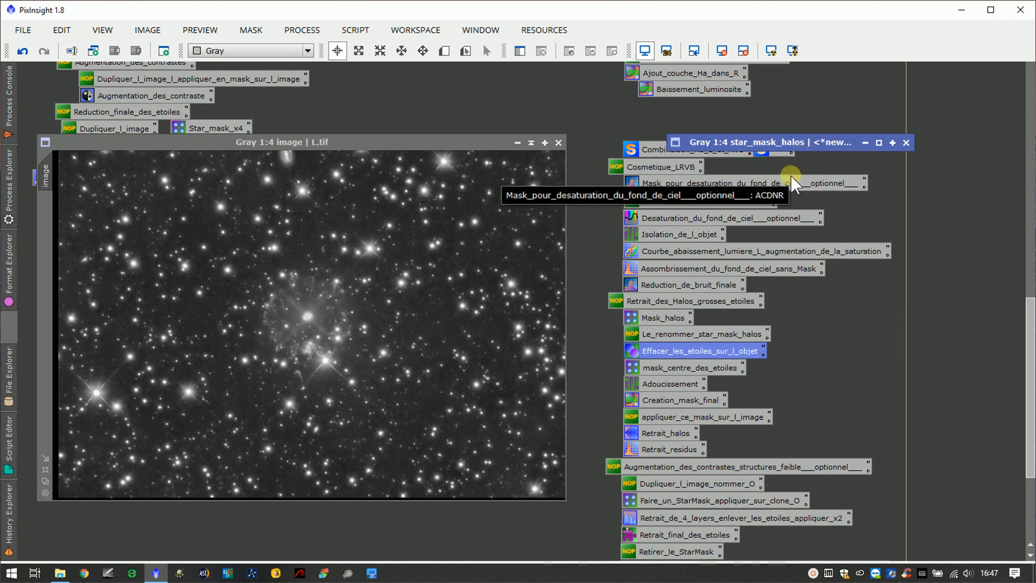
Open the mask_centre_des_etoiles StarMask process and set its working mode to Structure Detection.
right_click(648, 367)
double_click(640, 368)
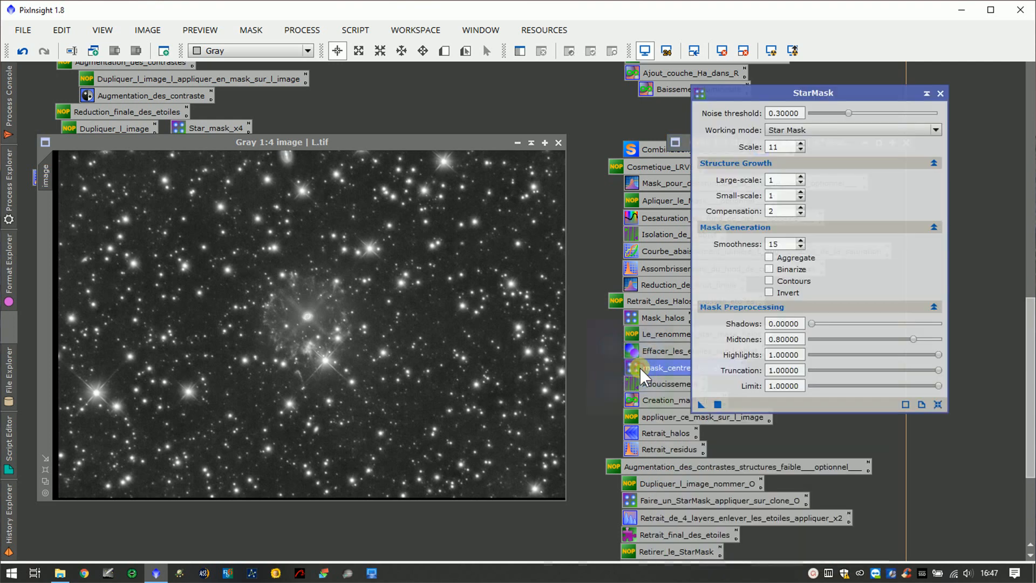
drag(833, 95, 768, 120)
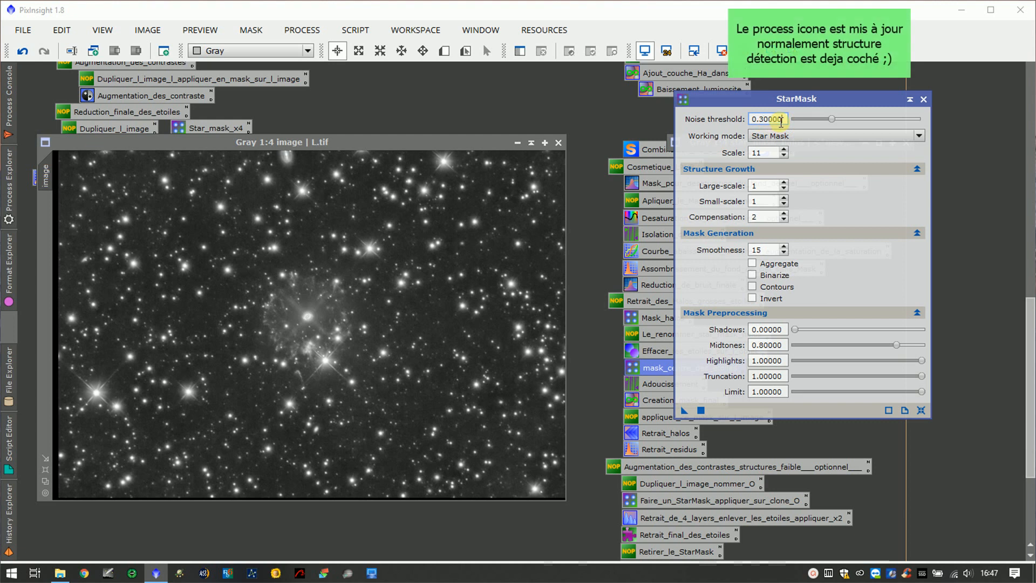
click(799, 136)
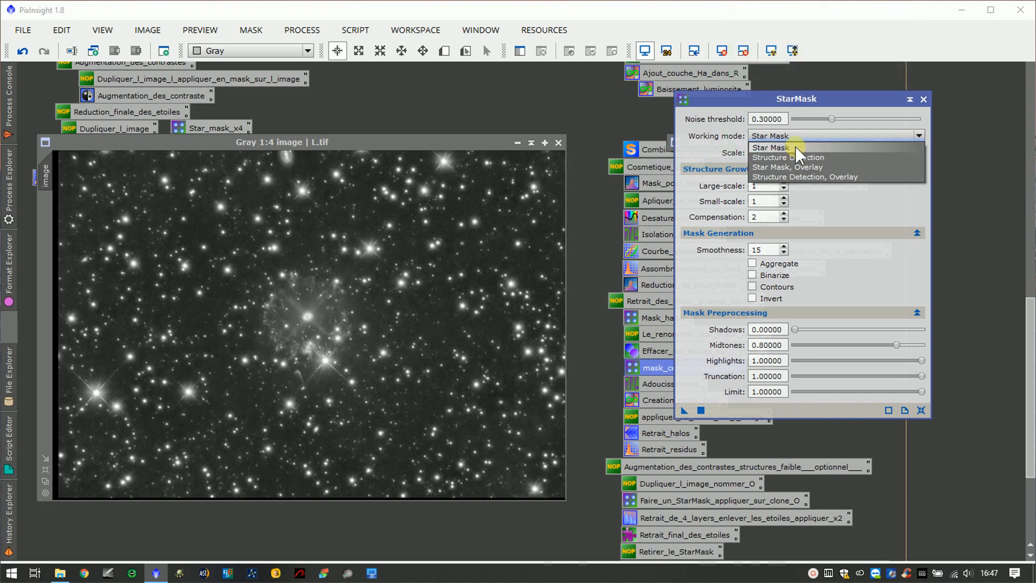
click(797, 155)
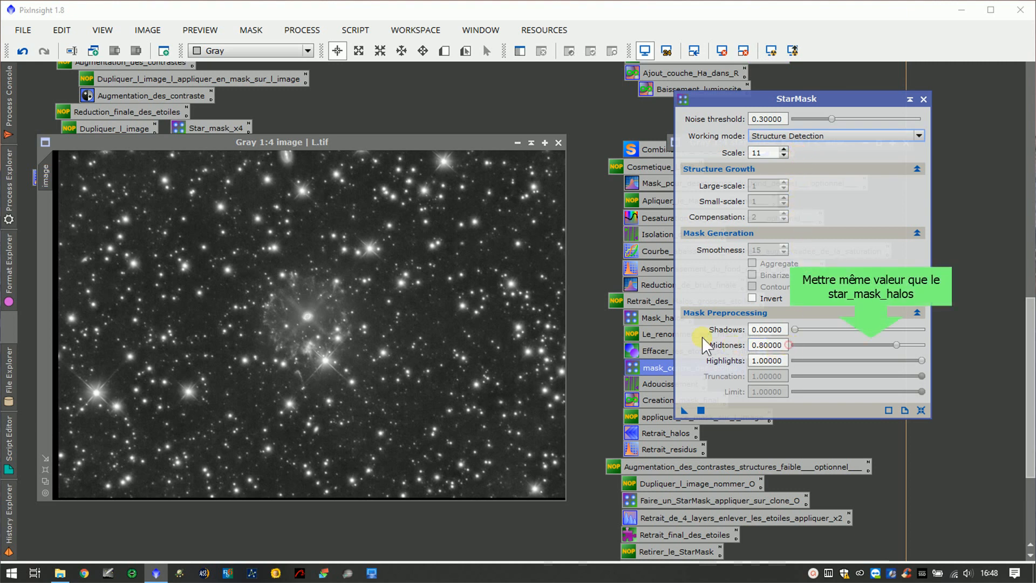
Generate a structure map from the L image with midtones at 0.80 and examine its star centres up close.
click(777, 345)
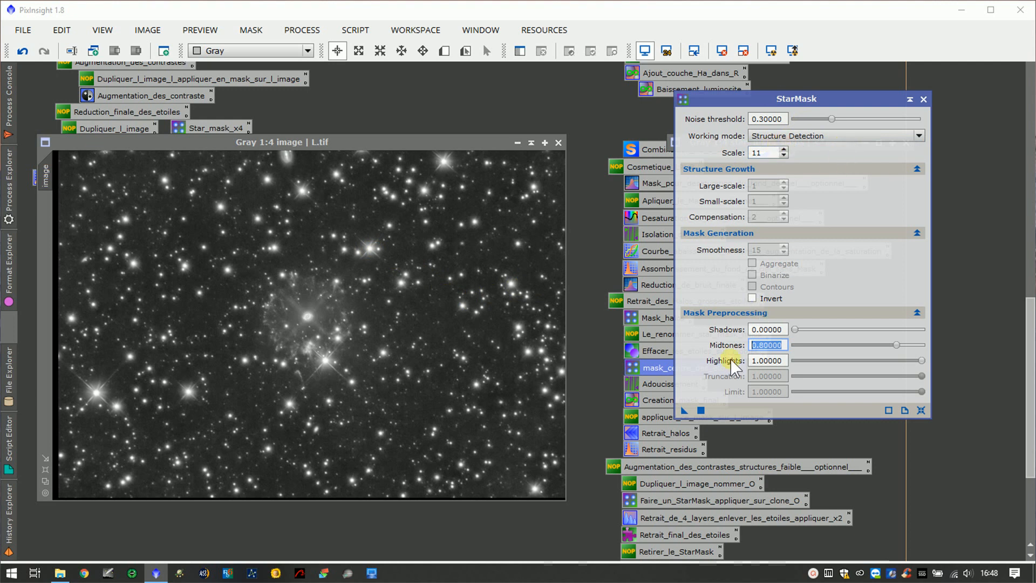
click(684, 410)
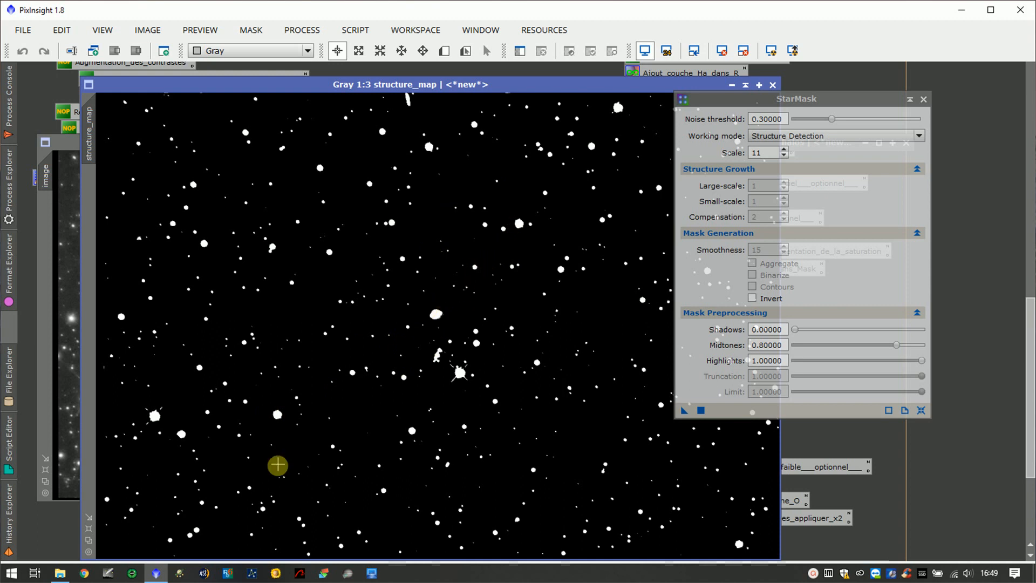
click(88, 539)
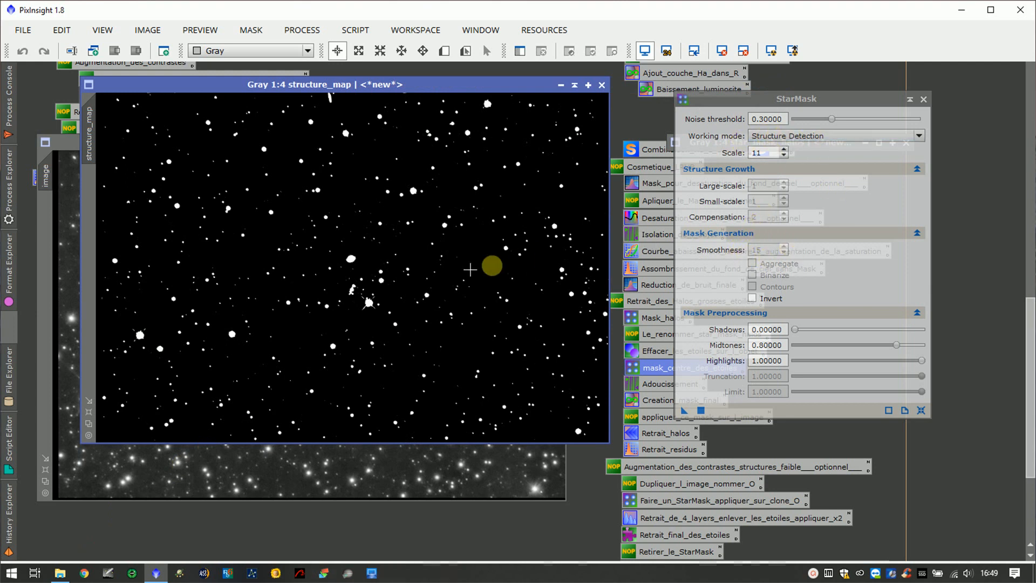
scroll(453, 277, up, 4)
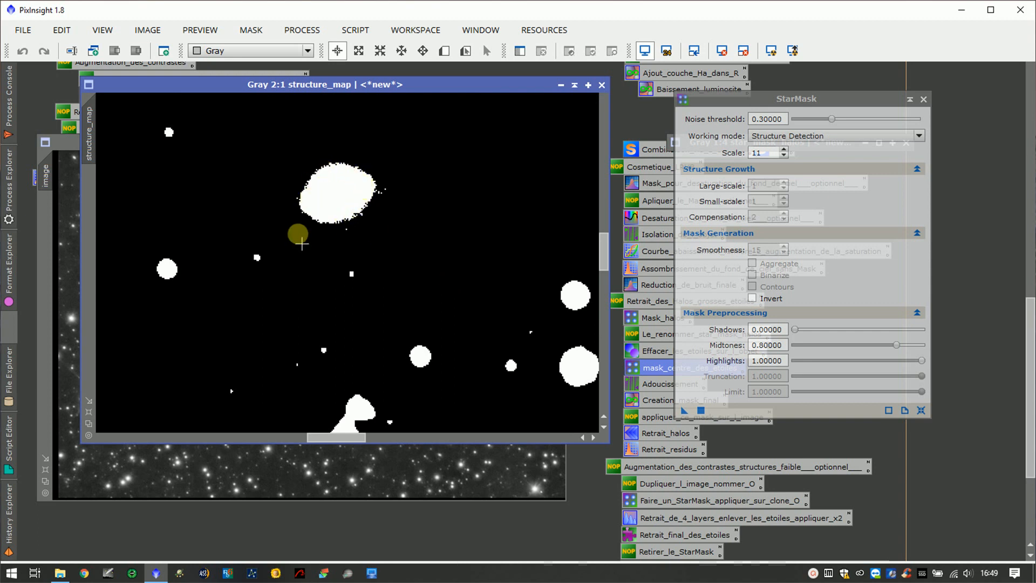
scroll(374, 306, up, 2)
scroll(375, 307, down, 2)
scroll(375, 307, down, 4)
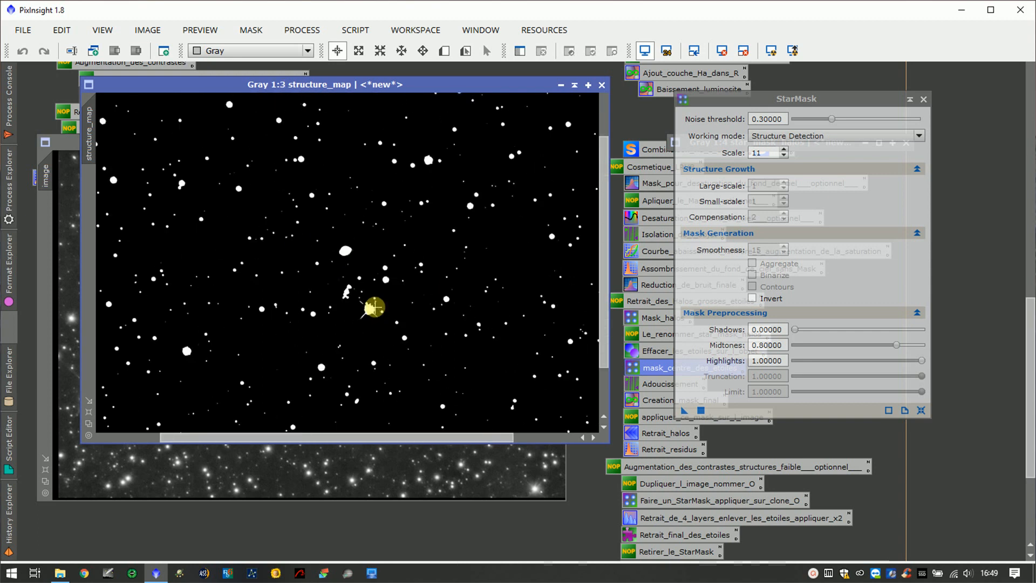
Close StarMask and move the structure_map window slightly lower.
click(922, 92)
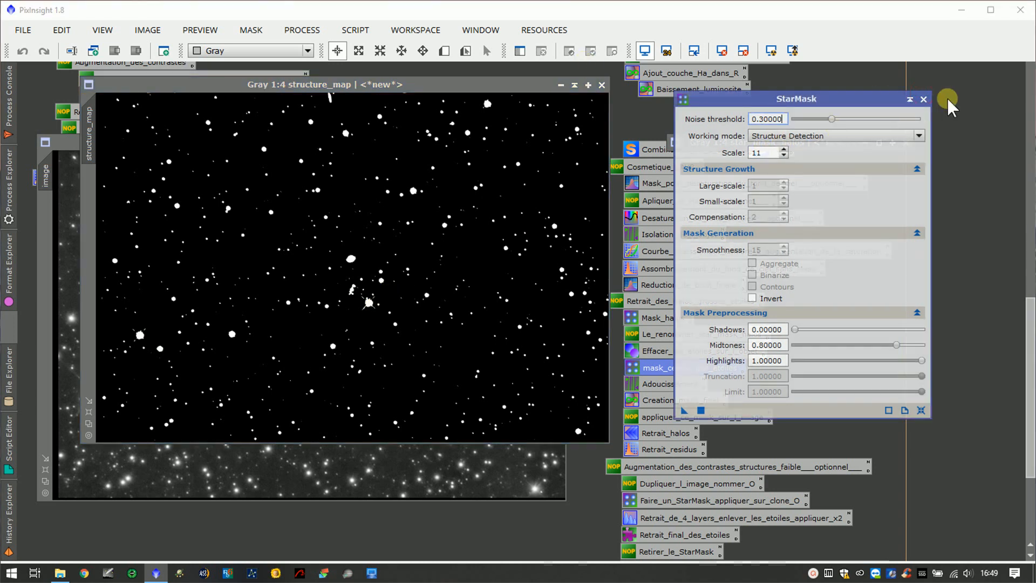
click(919, 102)
drag(453, 81, 458, 97)
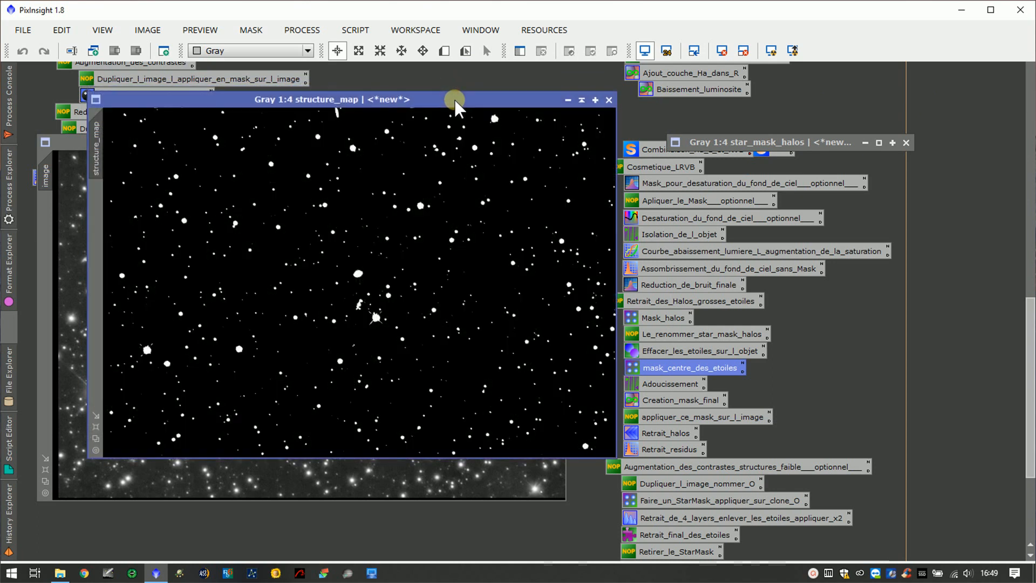
Open the Adoucissement RangeSelection process with a real-time preview of structure_map and set the lower limit to 0.32.
double_click(693, 385)
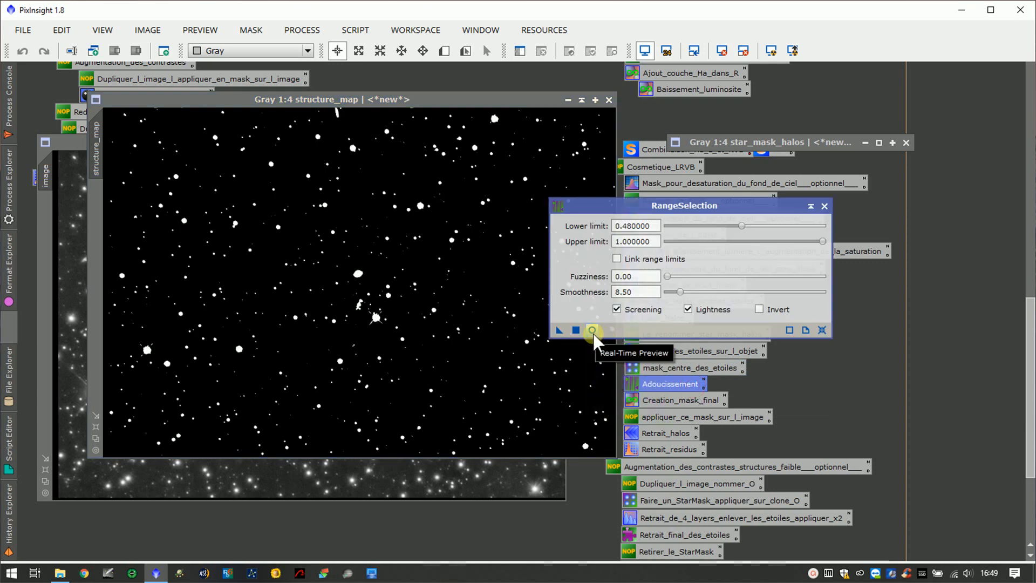
click(592, 329)
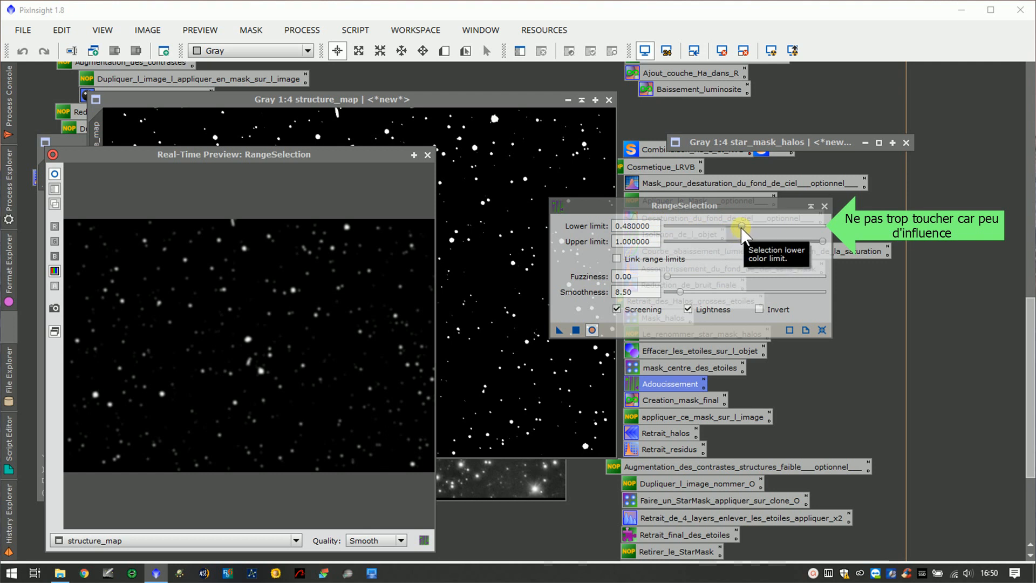
drag(741, 226, 716, 231)
Set the RangeSelection smoothness to 7.50, checking the softened star centres in the real-time preview.
mouse_move(680, 293)
mouse_down()
mouse_move(757, 294)
mouse_move(677, 293)
mouse_up()
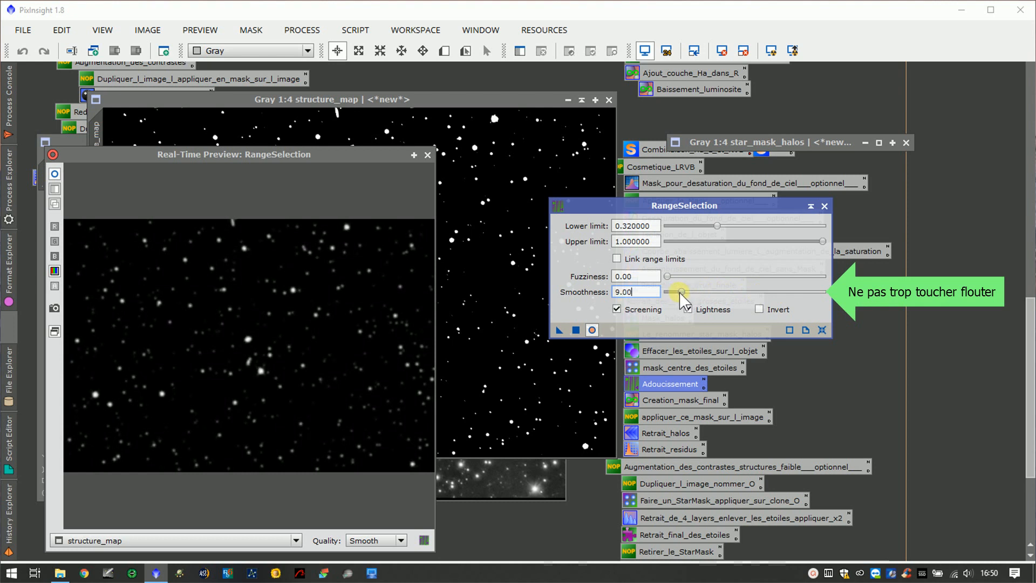
click(54, 174)
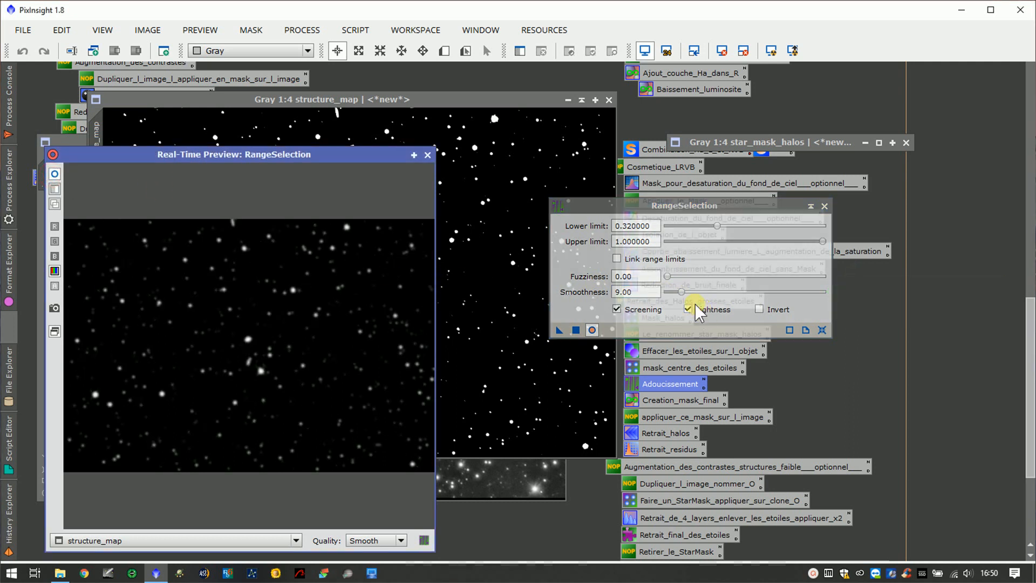
click(682, 293)
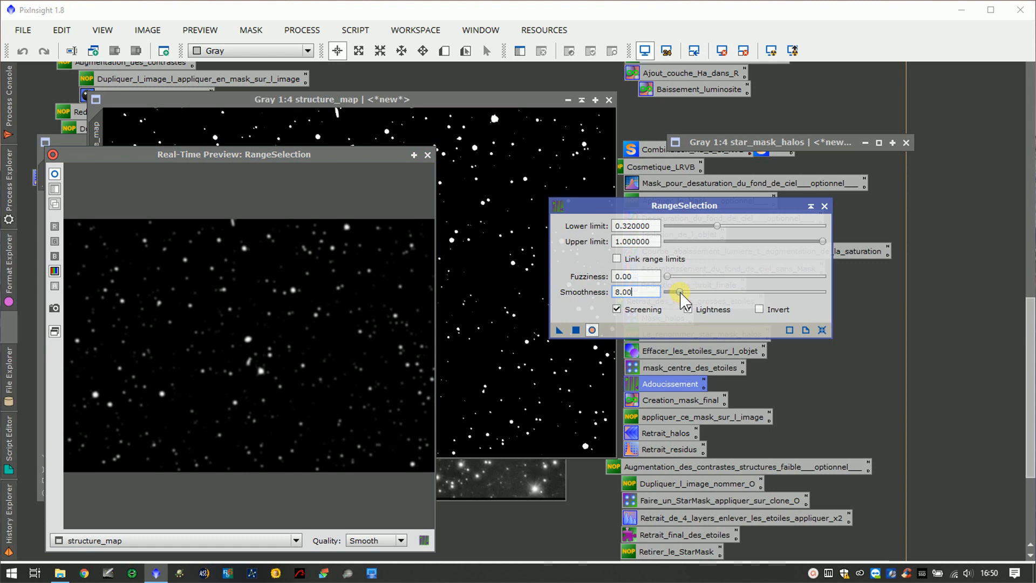
drag(681, 292, 678, 292)
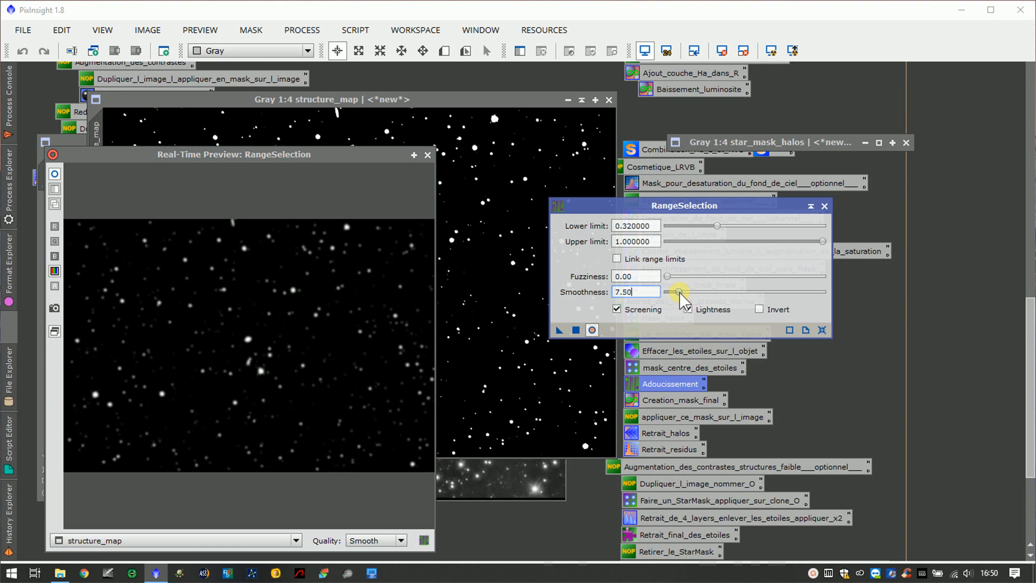
click(54, 174)
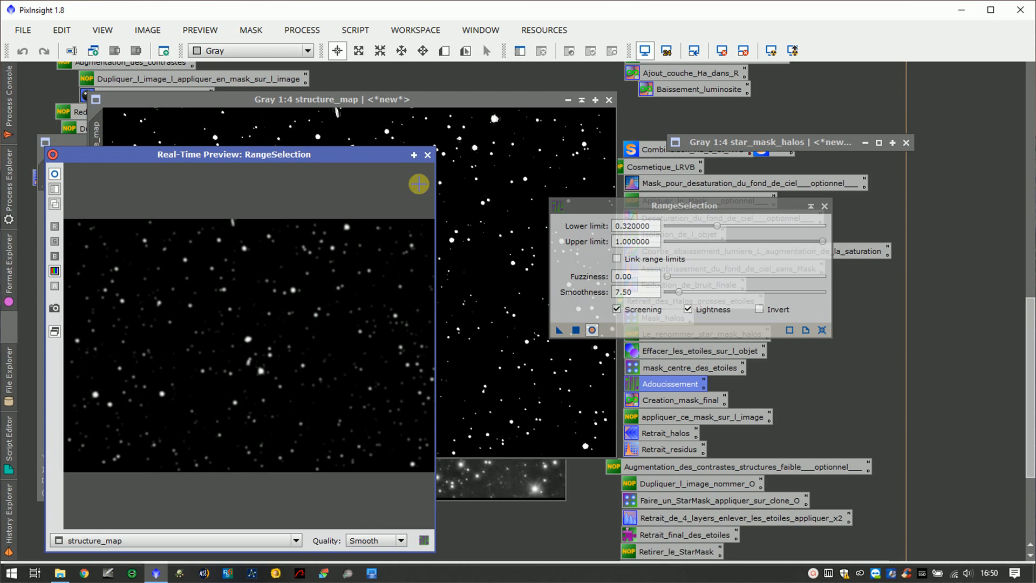
Close the real-time preview and generate a range mask from structure_map, placing its reduced window below the structure_map title bar.
click(426, 155)
click(559, 329)
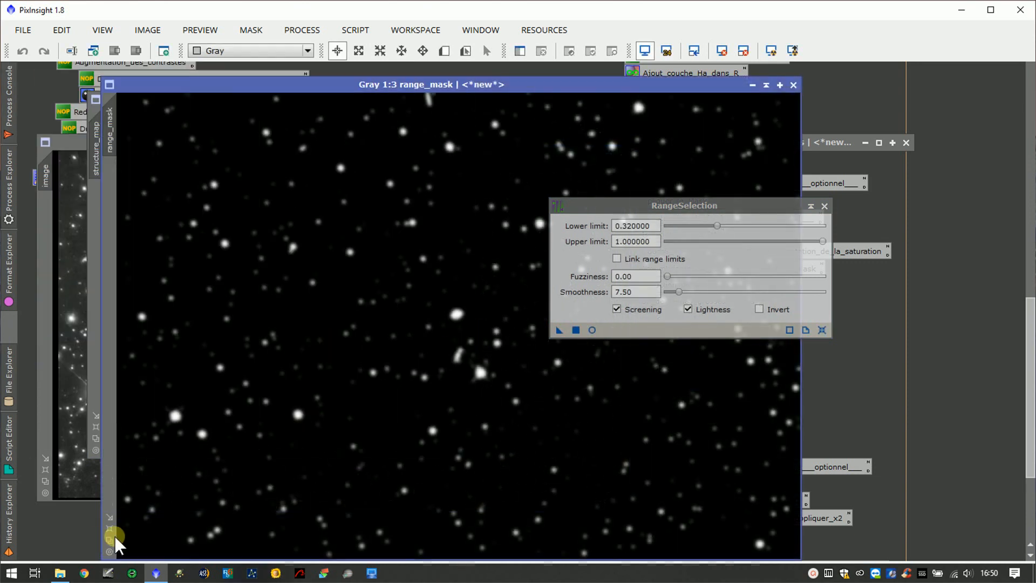
click(108, 538)
drag(322, 89, 323, 207)
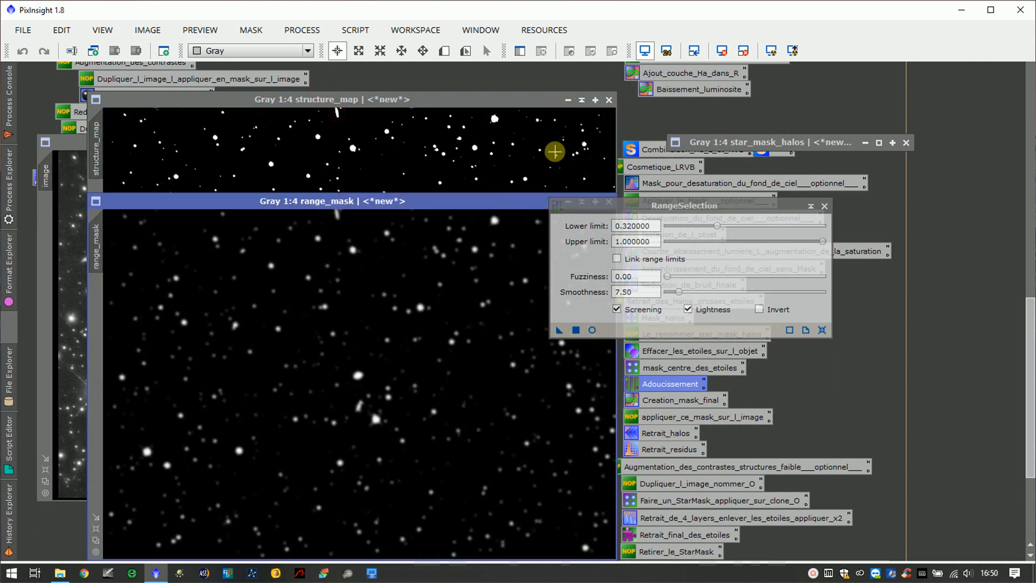
Close structure_map and RangeSelection, then arrange range_mask over the L image with star_mask_halos expanded beside it.
click(609, 100)
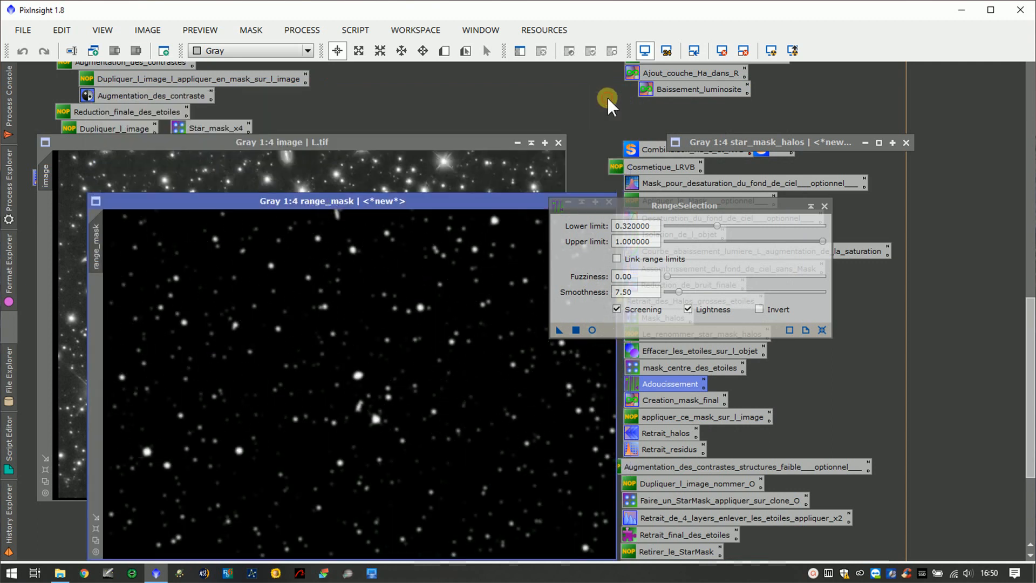
click(824, 206)
drag(548, 202, 532, 170)
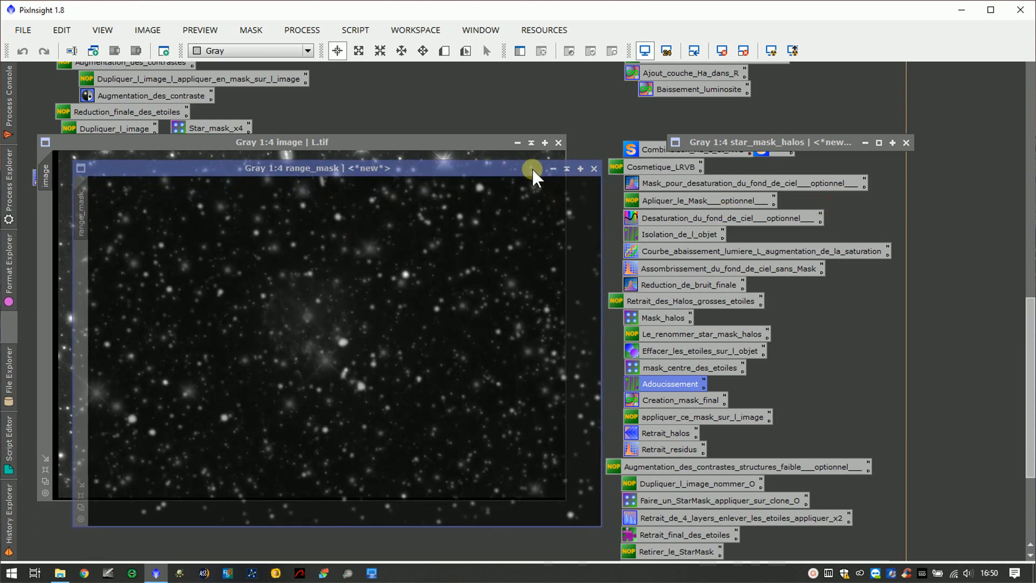
double_click(738, 141)
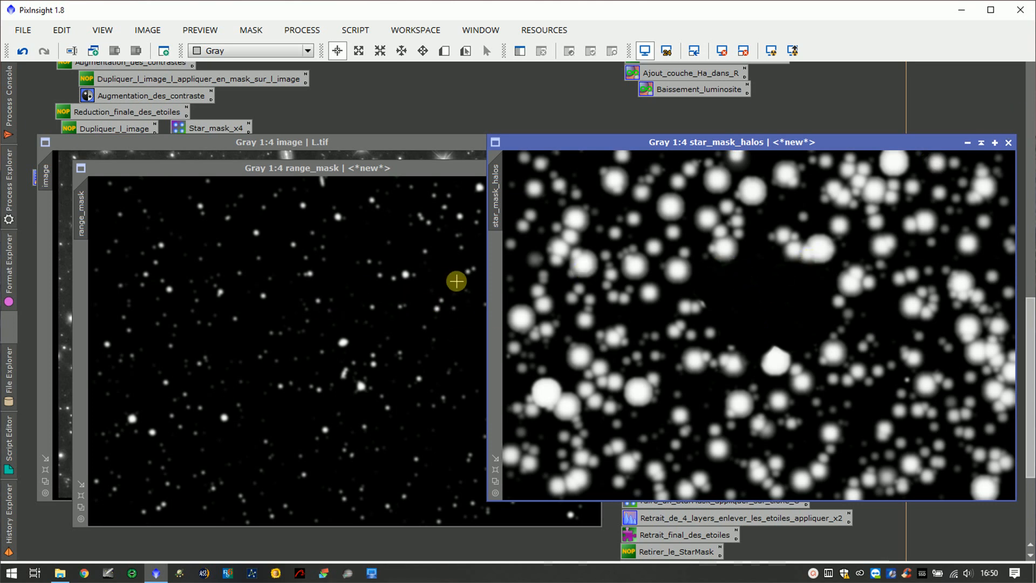
Reduce the star_mask_halos window and open the Creation_mask_final PixelMath process to review its RGB/K expression.
click(980, 143)
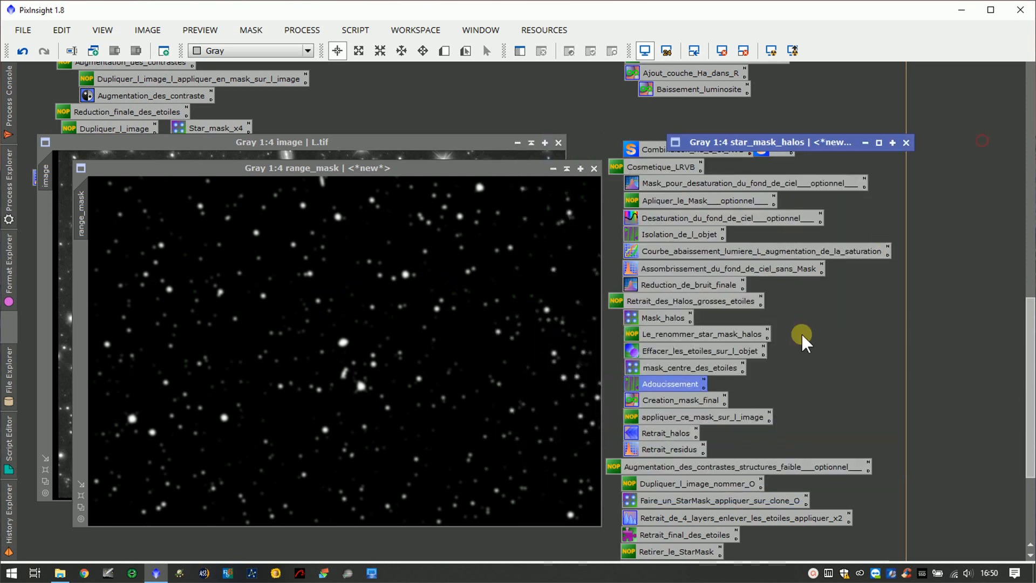
double_click(663, 402)
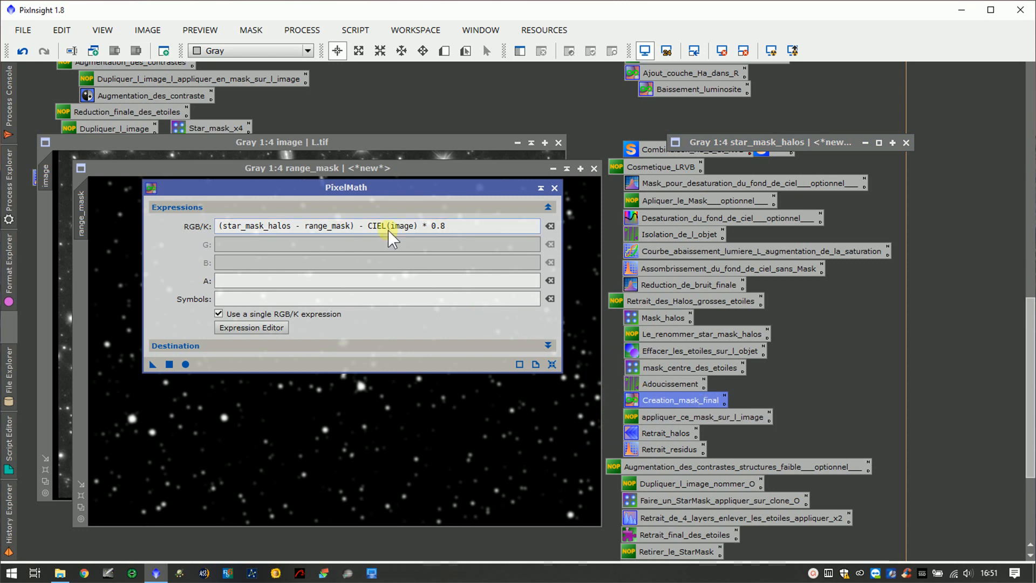
drag(222, 230, 450, 224)
click(461, 226)
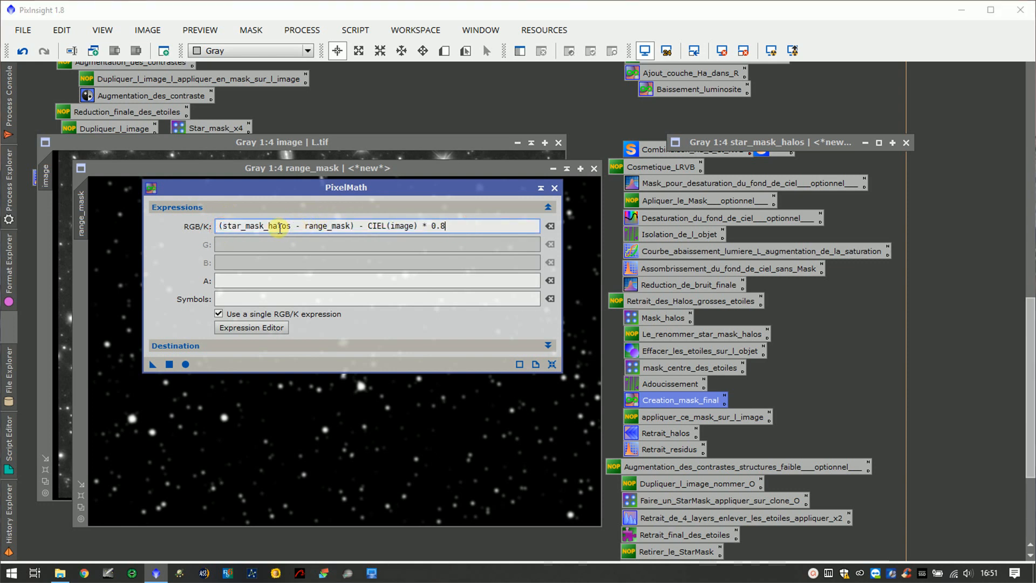
Check that the expression's mask names match star_mask_halos and range_mask, and generate the final mask as a new image.
double_click(287, 225)
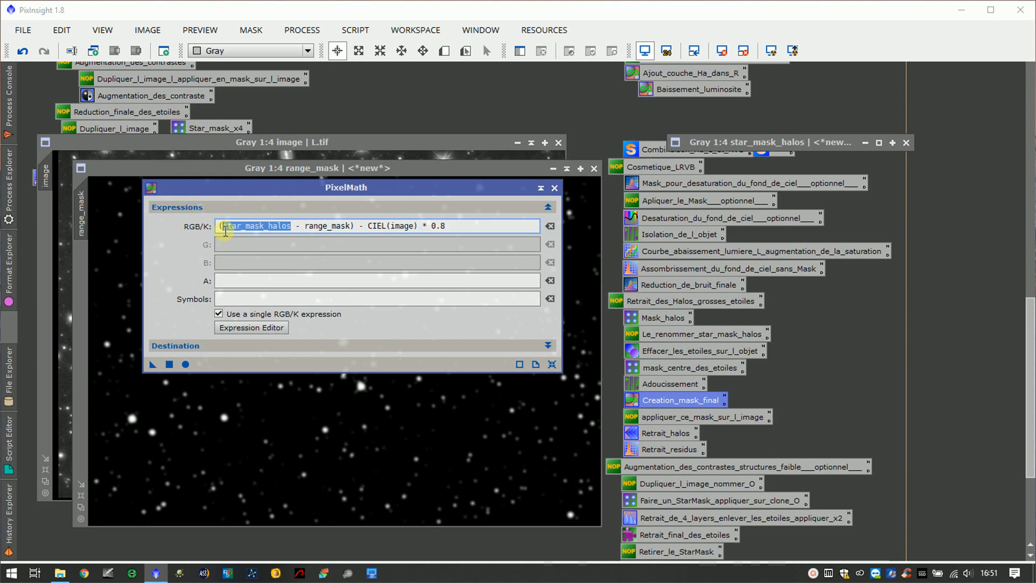
double_click(753, 142)
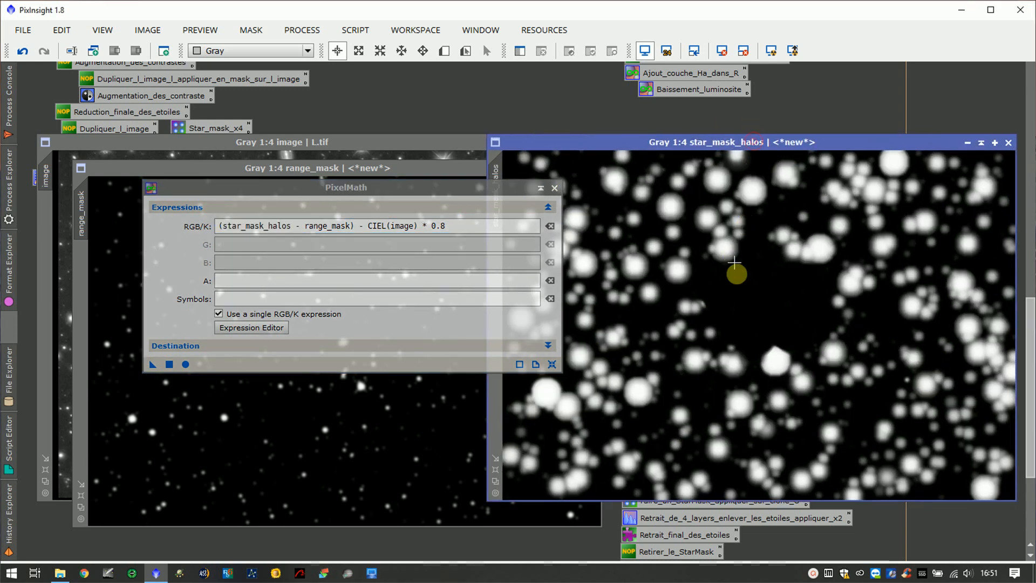
drag(303, 226, 346, 229)
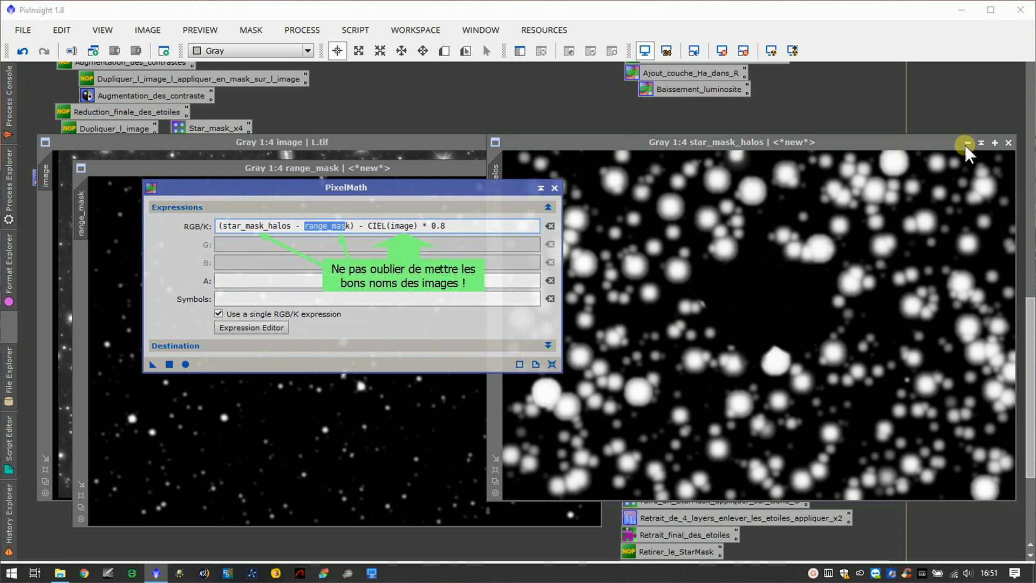
click(982, 142)
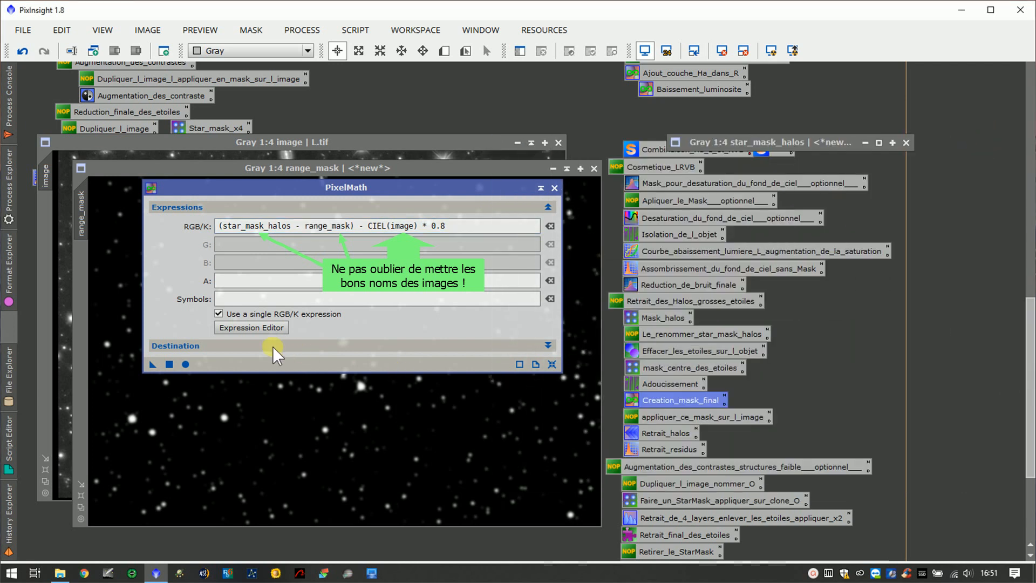
click(169, 366)
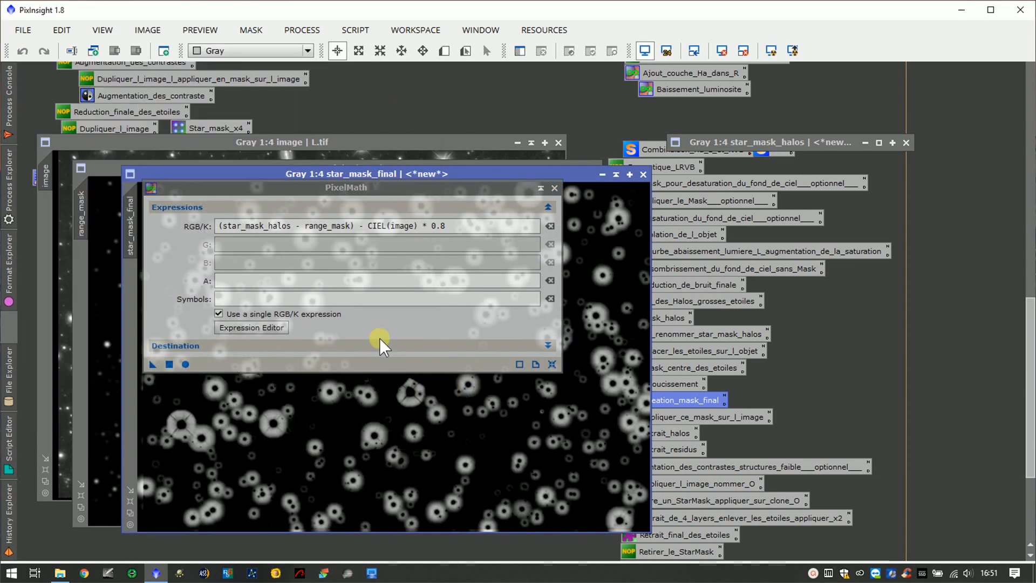
Check the L image's identifier inside the expression's CIEL term and close PixelMath.
click(391, 228)
drag(392, 227, 409, 227)
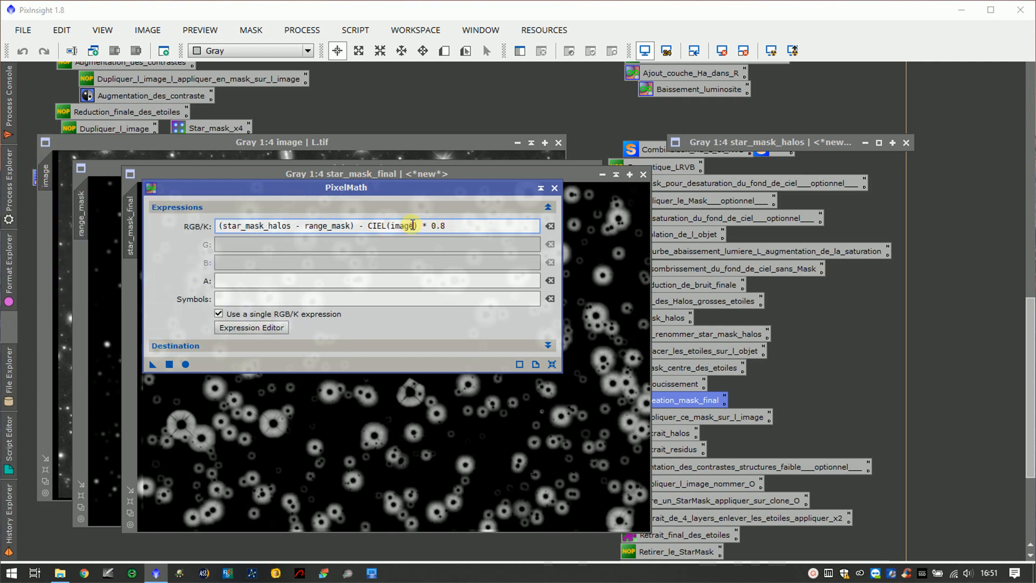
drag(414, 226, 395, 226)
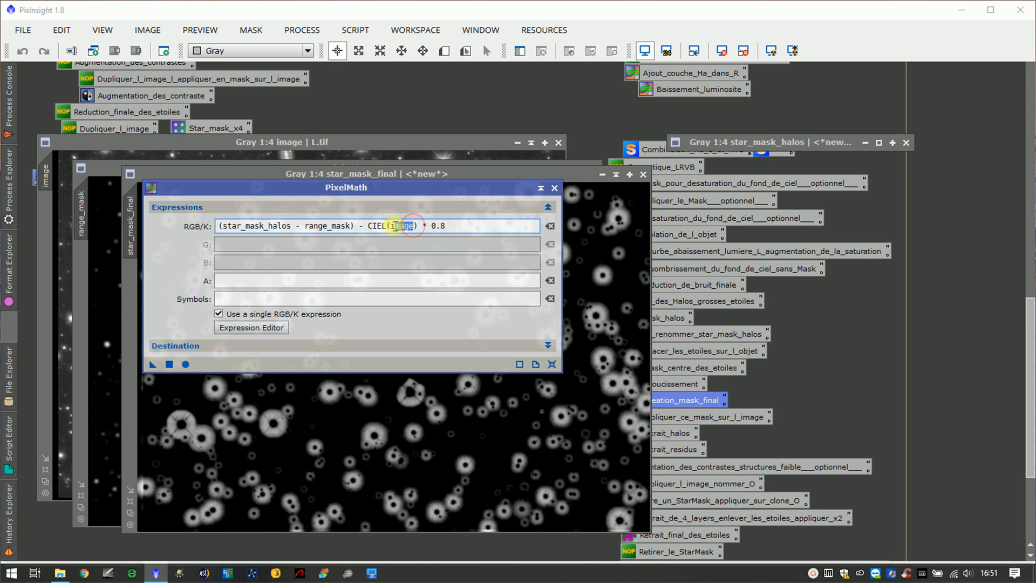
click(465, 226)
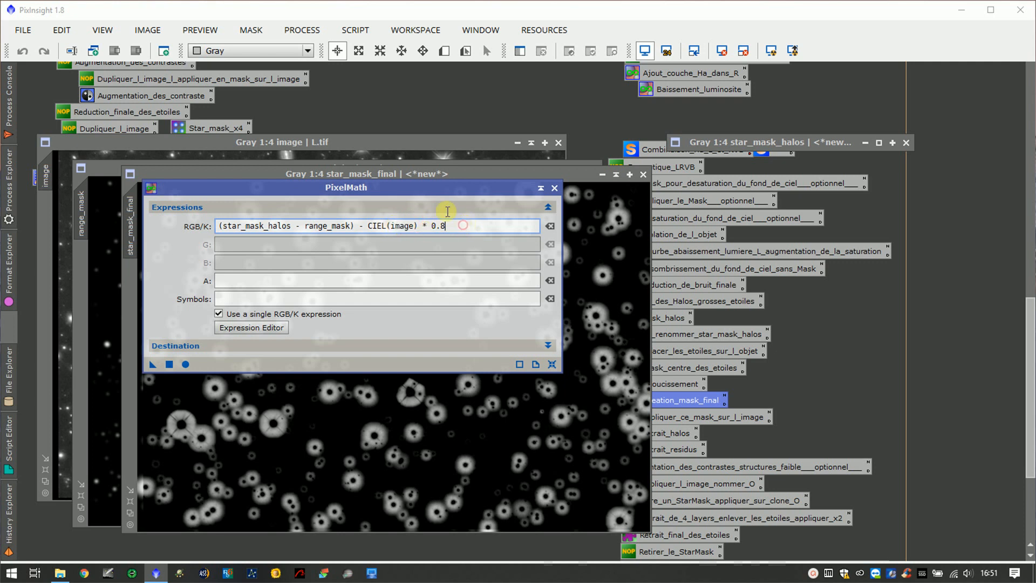
click(554, 188)
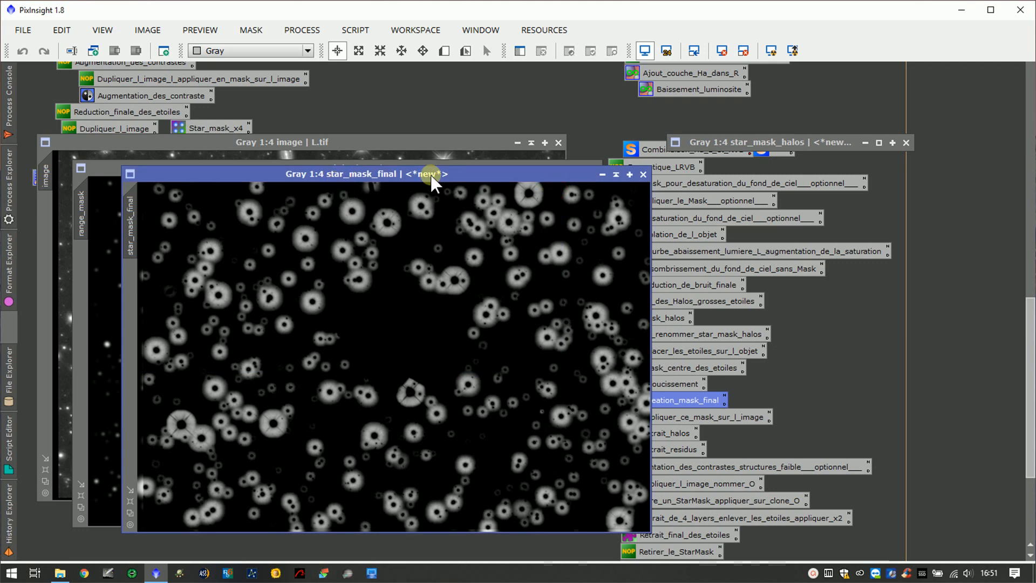
Move star_mask_final clear of the other windows and close range_mask and star_mask_halos without saving.
drag(431, 178, 405, 206)
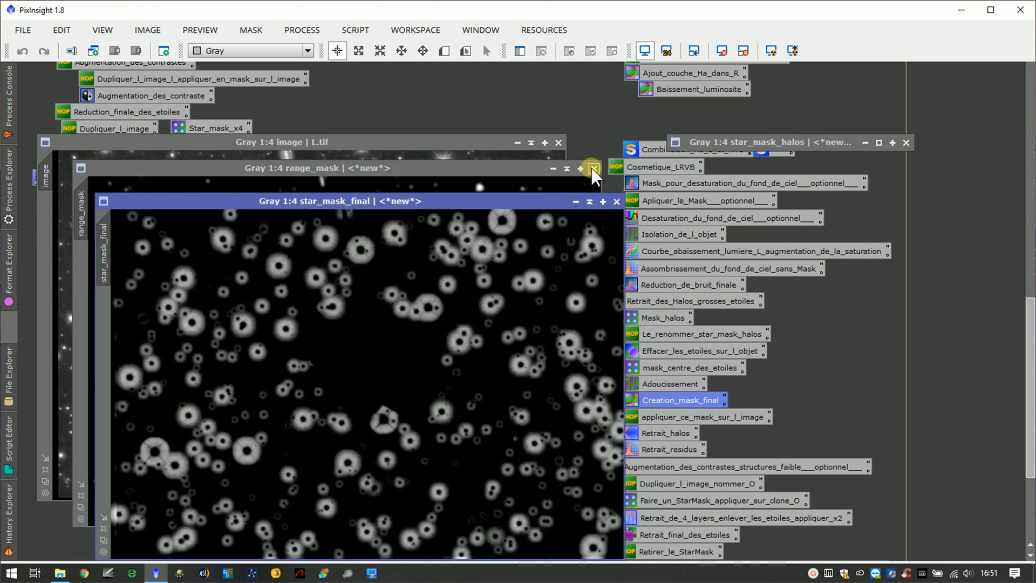
click(593, 168)
click(906, 142)
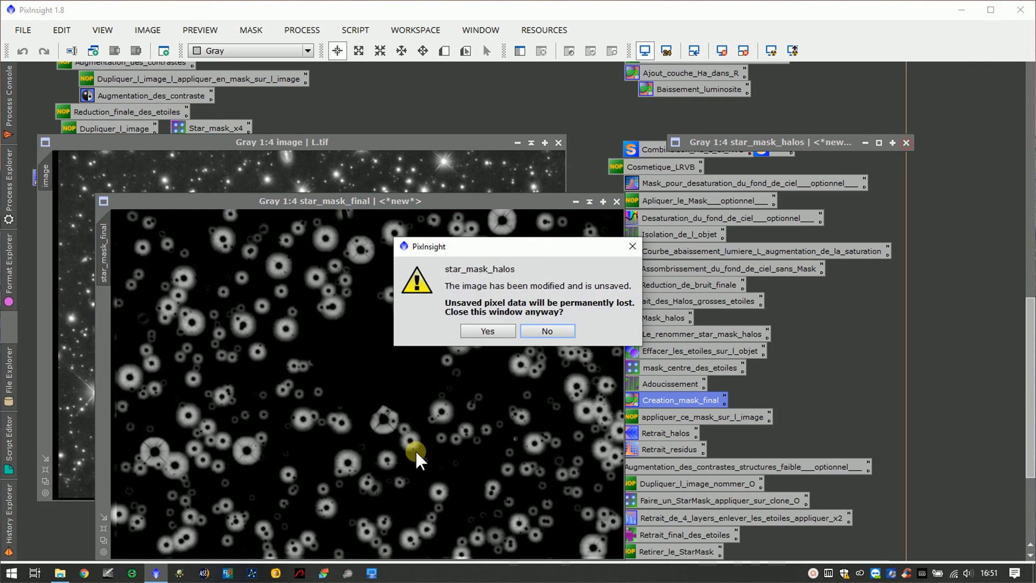
click(488, 331)
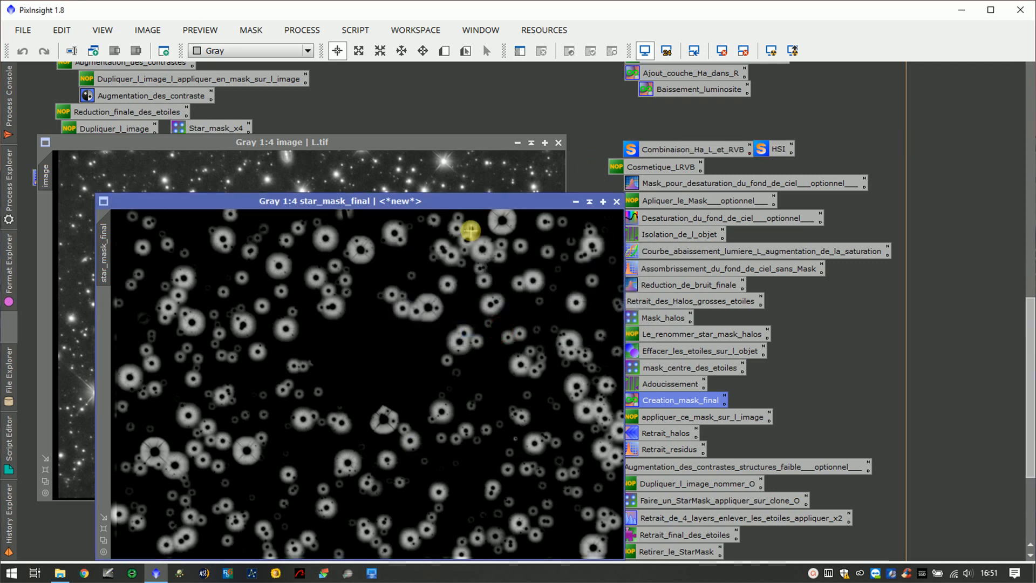
Apply star_mask_final as a mask on the L image and park its reduced window beside the image.
click(696, 350)
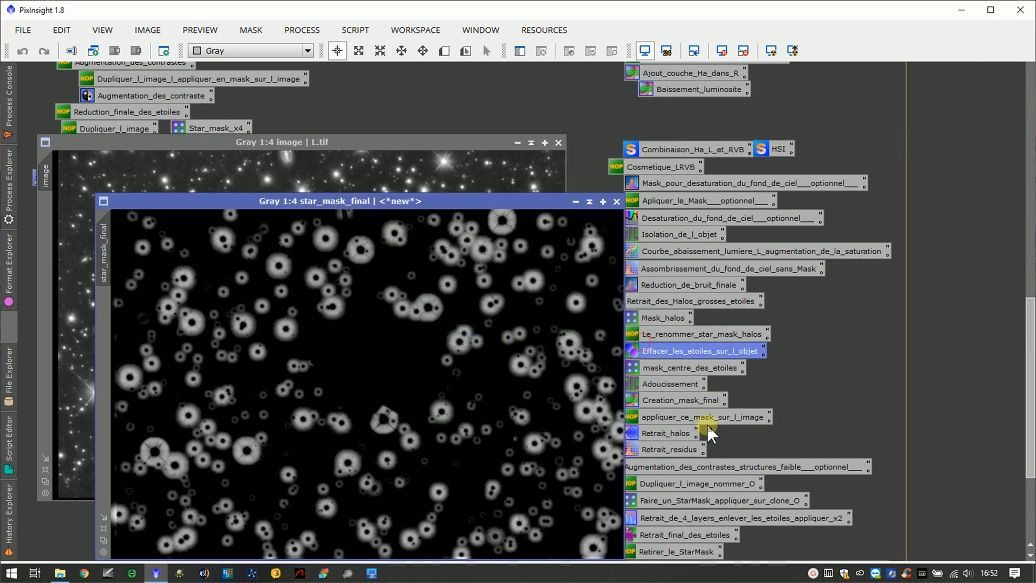
click(765, 415)
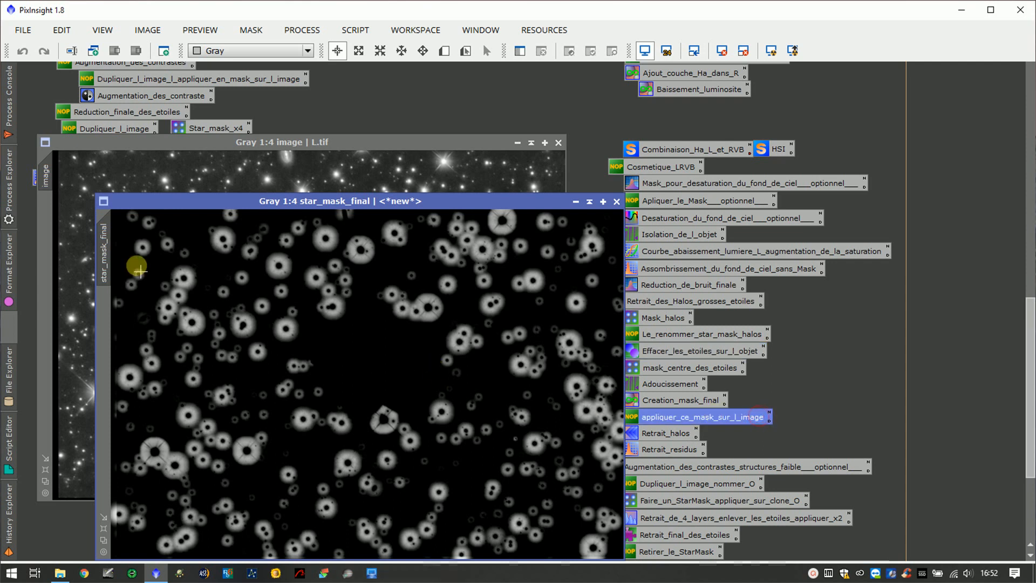
drag(108, 259, 51, 235)
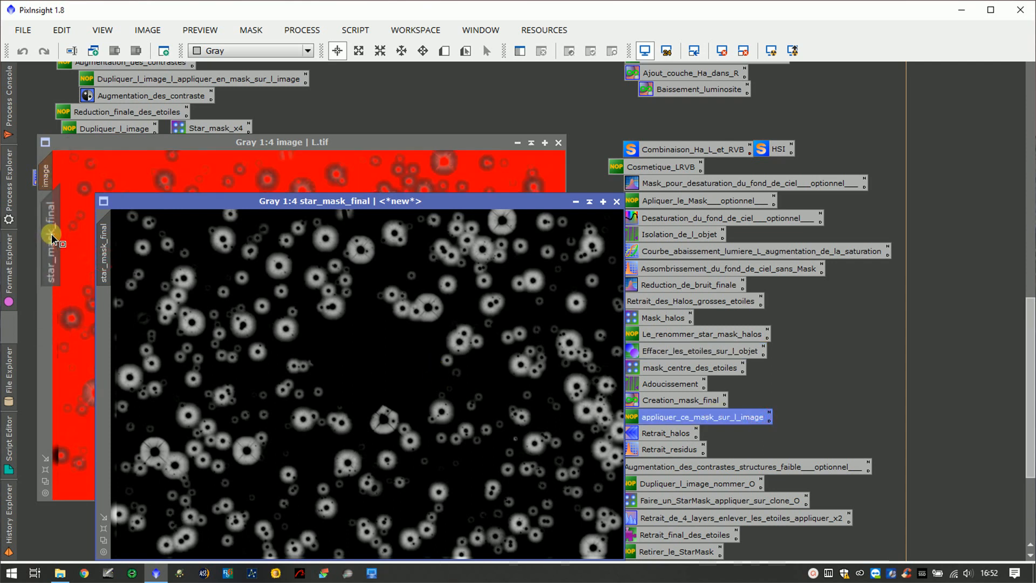
click(588, 201)
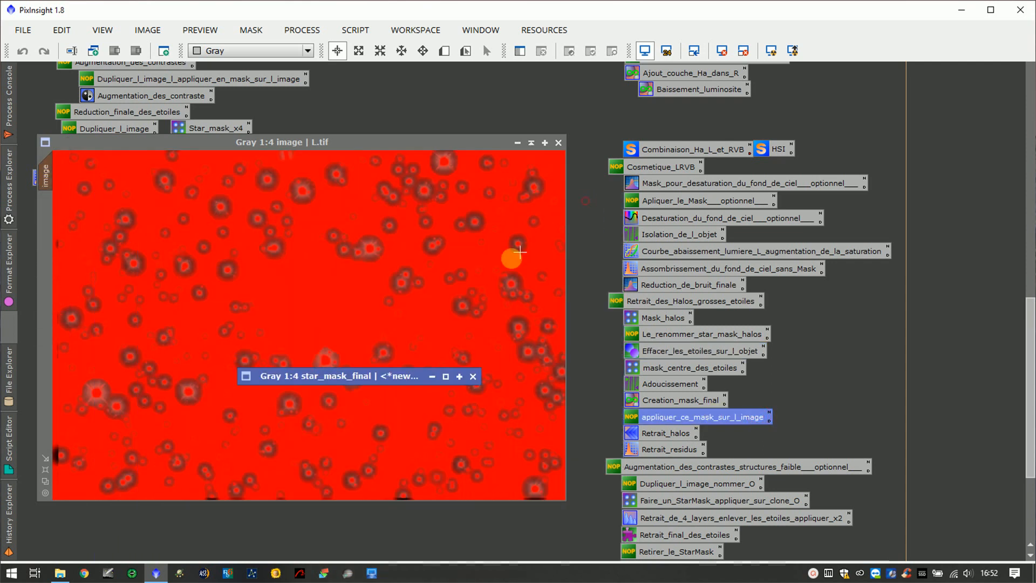
mouse_move(375, 374)
mouse_down()
mouse_move(726, 177)
mouse_move(809, 154)
mouse_up()
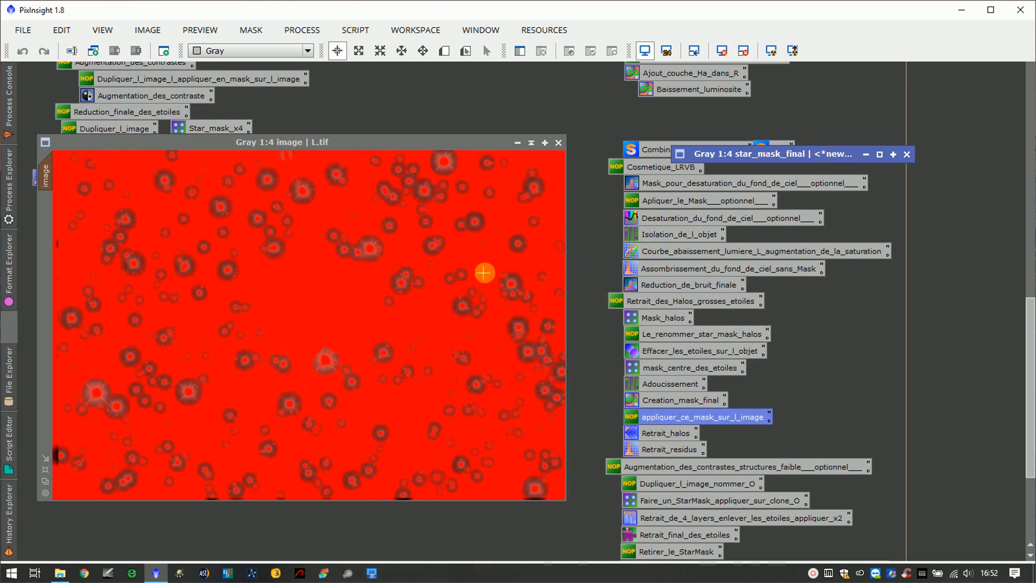
Hide the red mask overlay on the L image while keeping the mask enabled.
right_click(433, 269)
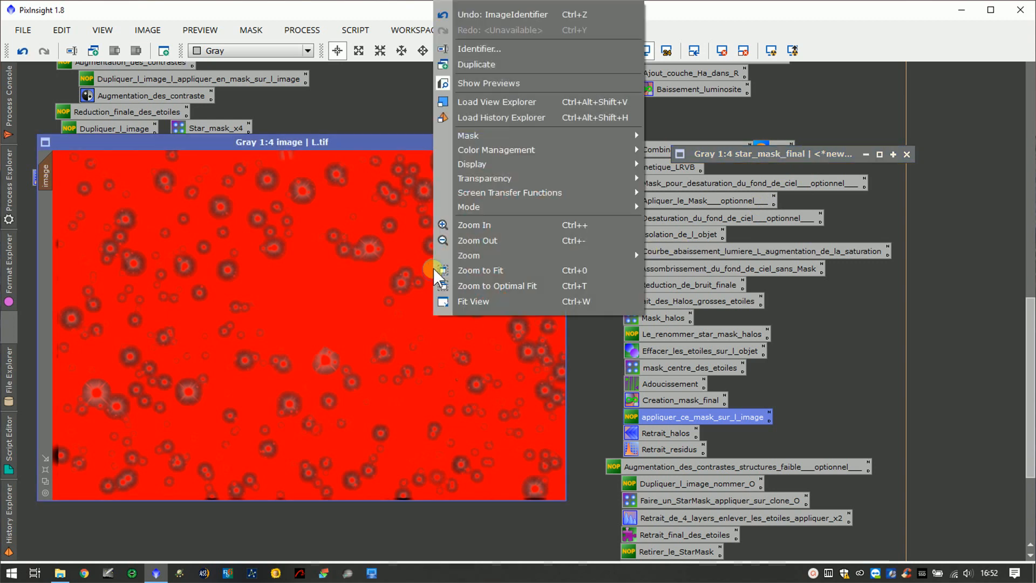
mouse_move(609, 136)
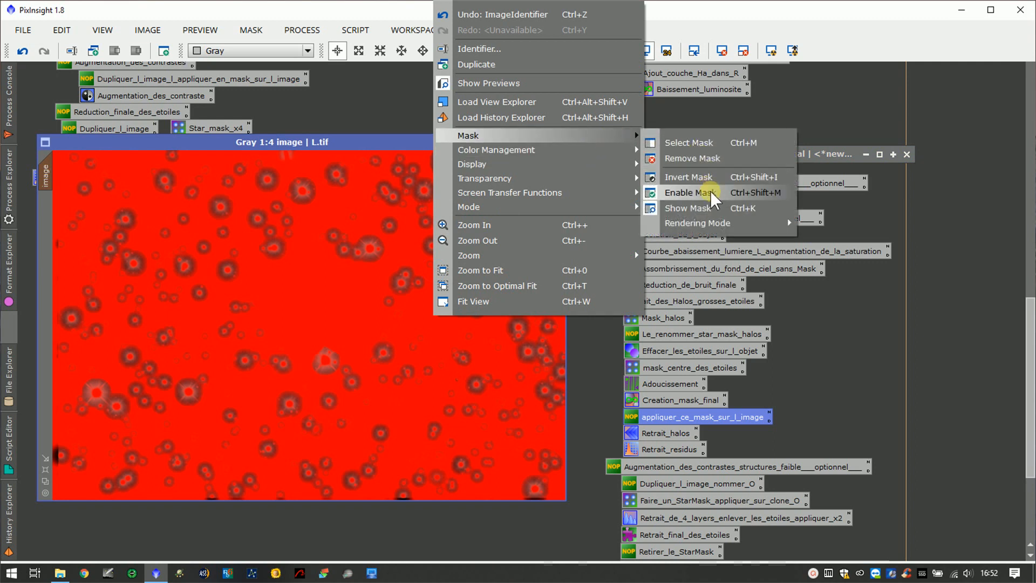
click(733, 211)
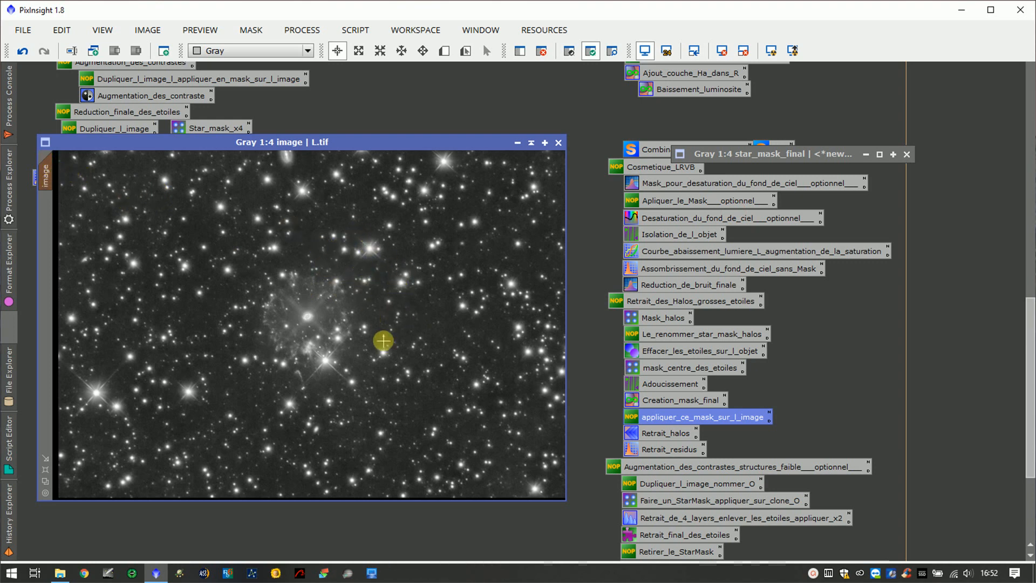
Open the Retrait_halos process and display a preview of about 836×724 pixels around the bright spiked stars in the L image's lower-left area.
double_click(649, 433)
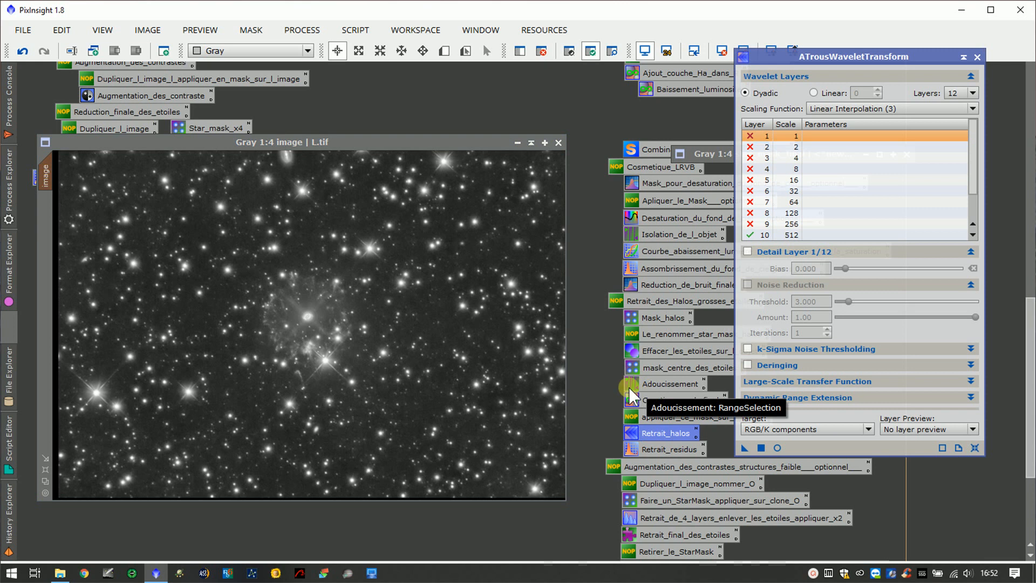
click(444, 52)
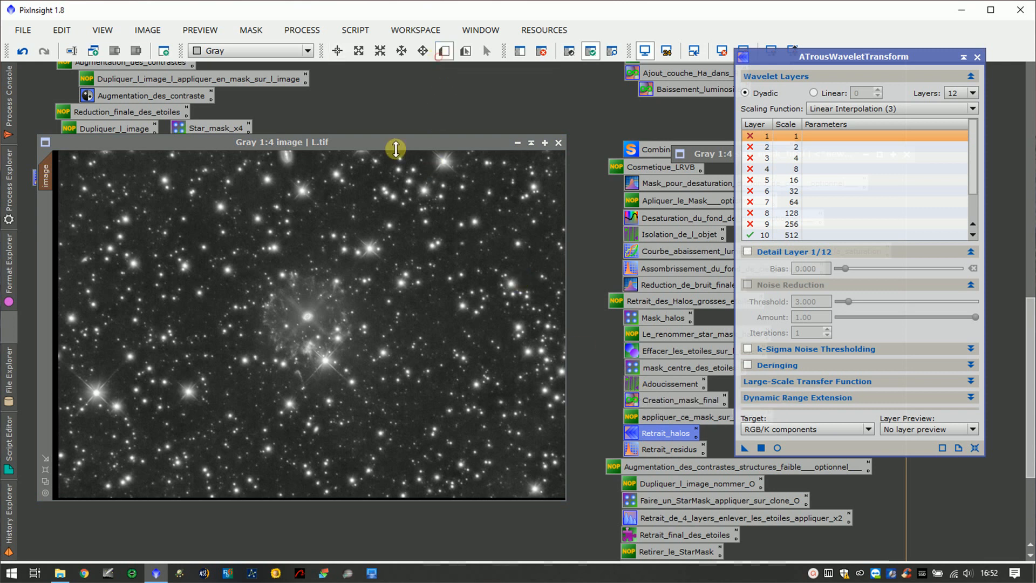
drag(199, 431, 64, 314)
drag(102, 370, 113, 382)
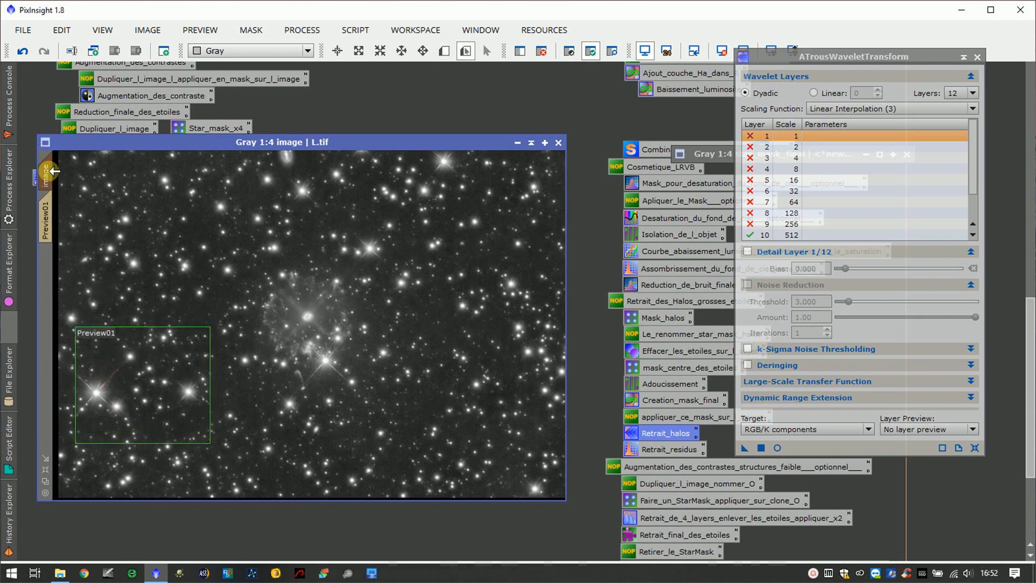
mouse_move(55, 210)
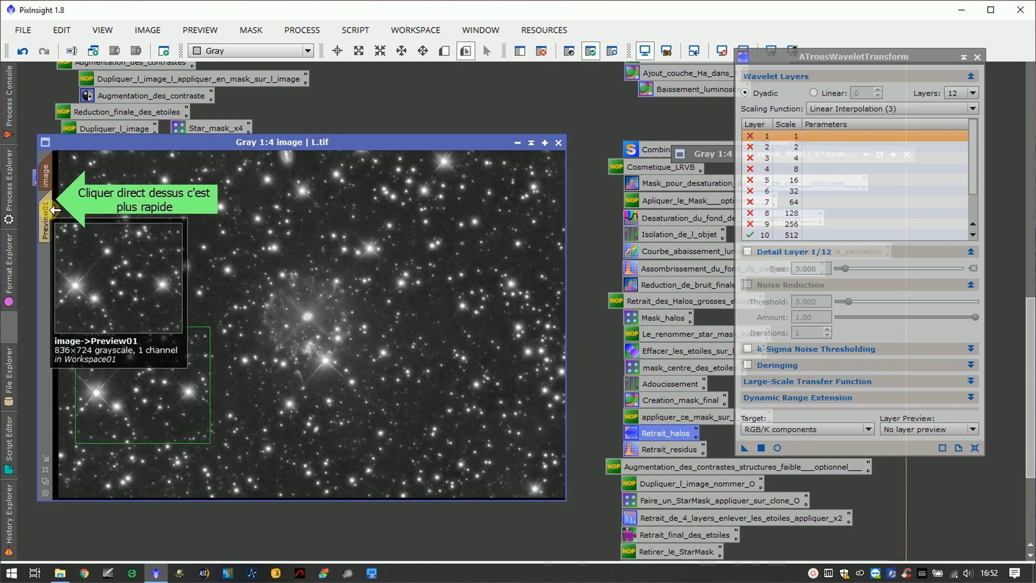
click(55, 209)
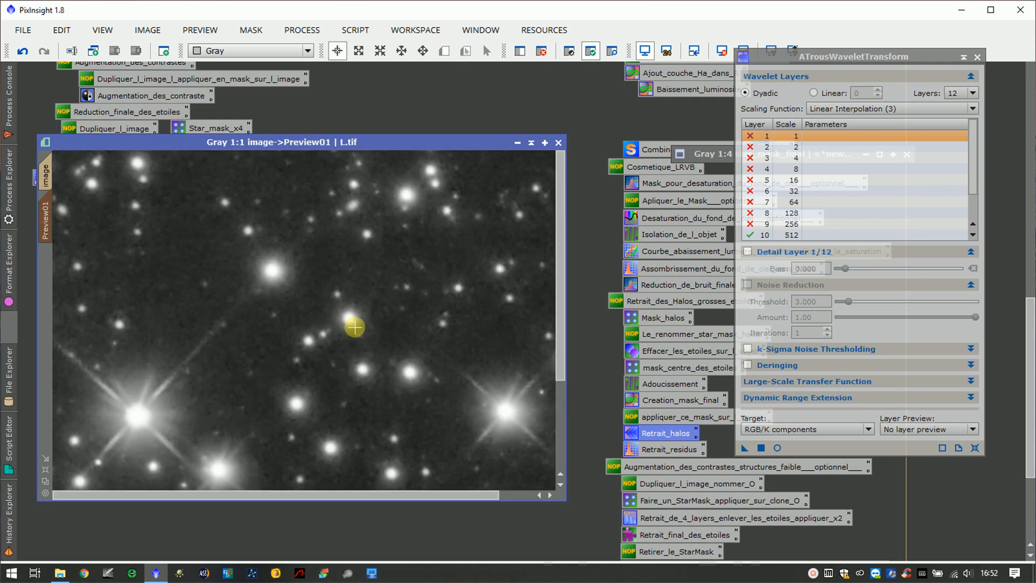
Start a real-time preview of the preview area and lengthen the ATrousWaveletTransform window to list all wavelet layers.
click(781, 447)
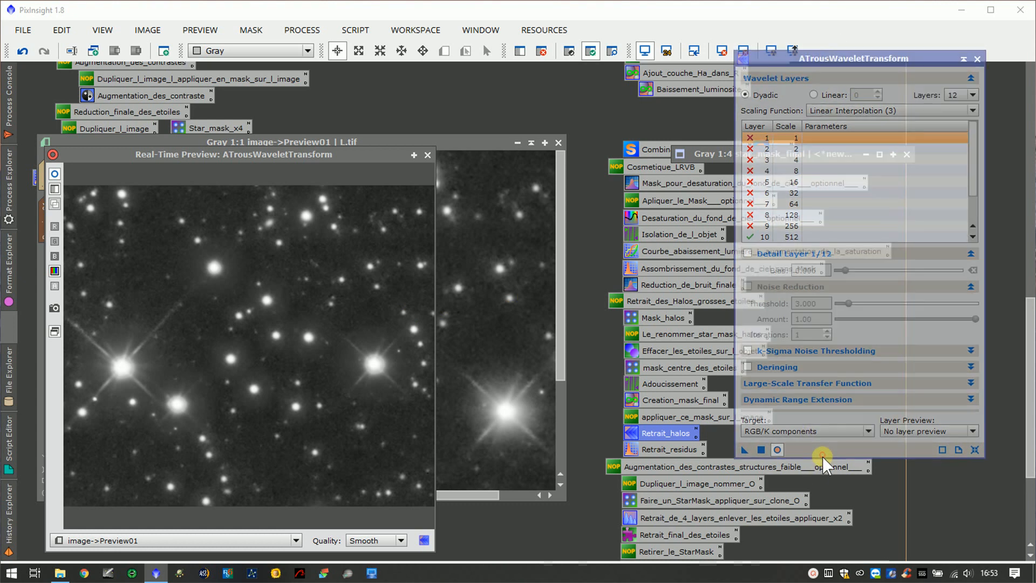
drag(822, 457, 823, 521)
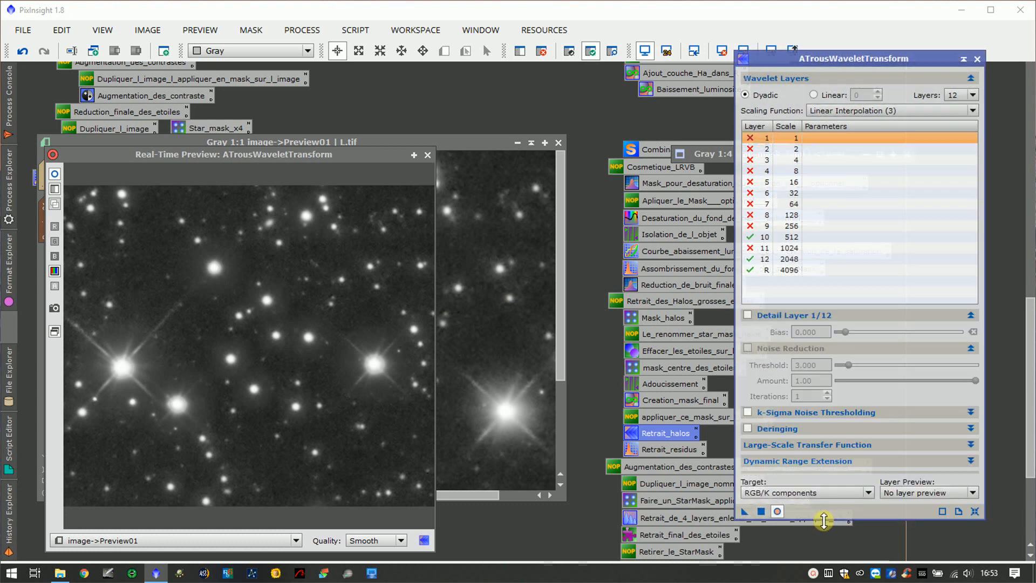
click(750, 138)
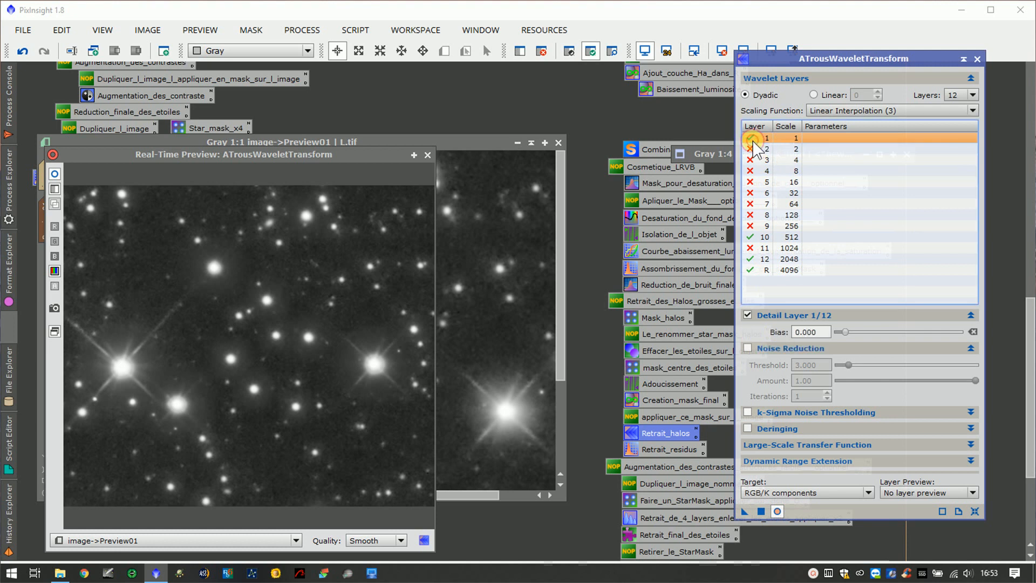
double_click(750, 139)
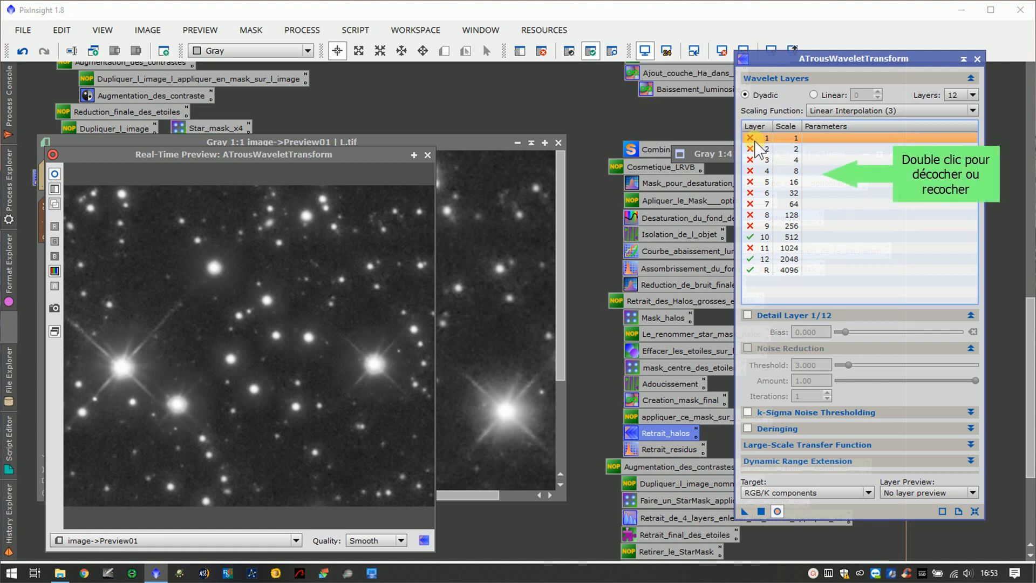
Enable all the wavelet layers in ATrousWaveletTransform by switching layers 1 to 9 and layer 11 back on.
double_click(750, 225)
double_click(751, 211)
double_click(751, 211)
double_click(750, 197)
double_click(750, 204)
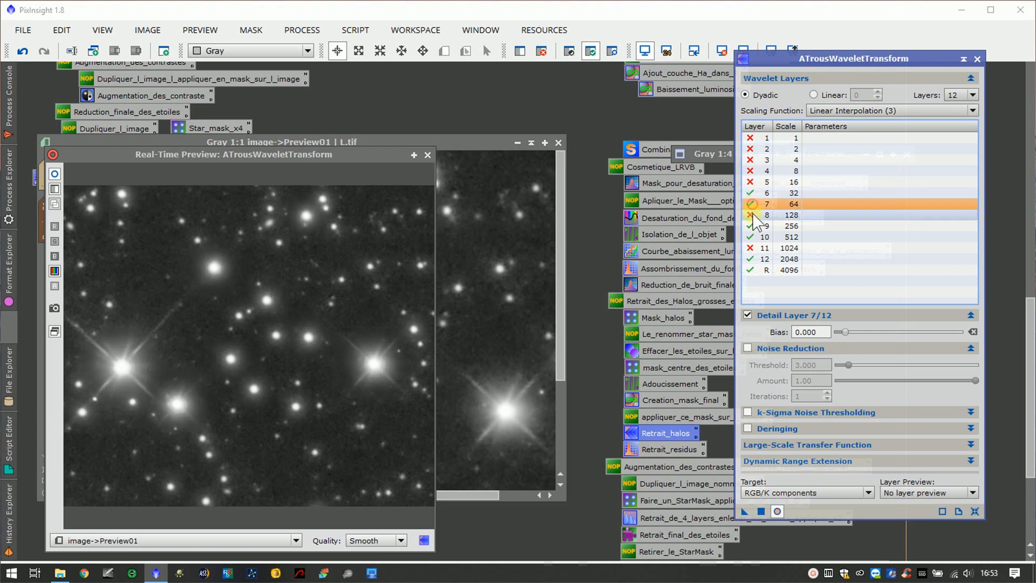
double_click(751, 214)
double_click(750, 248)
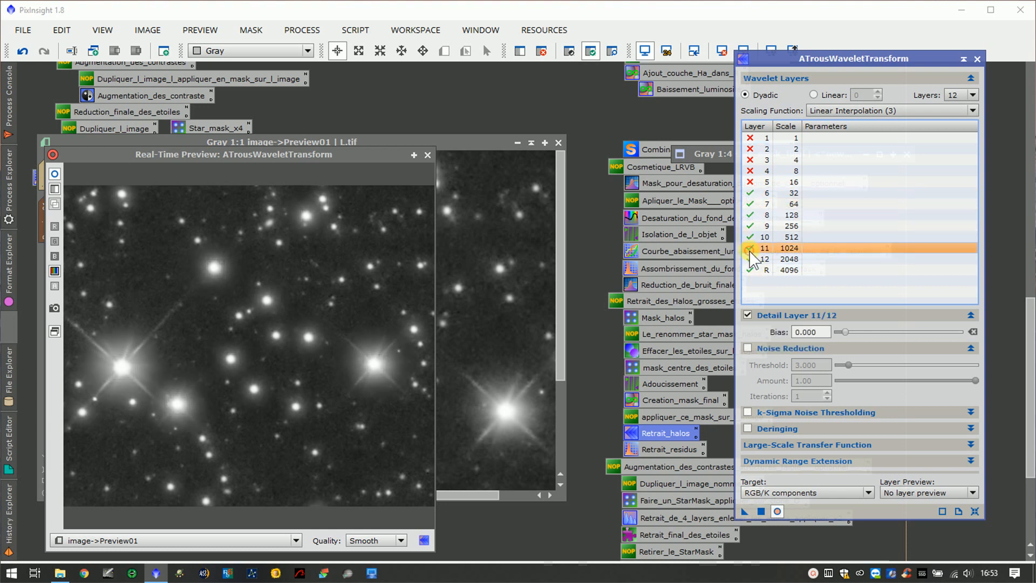
double_click(750, 182)
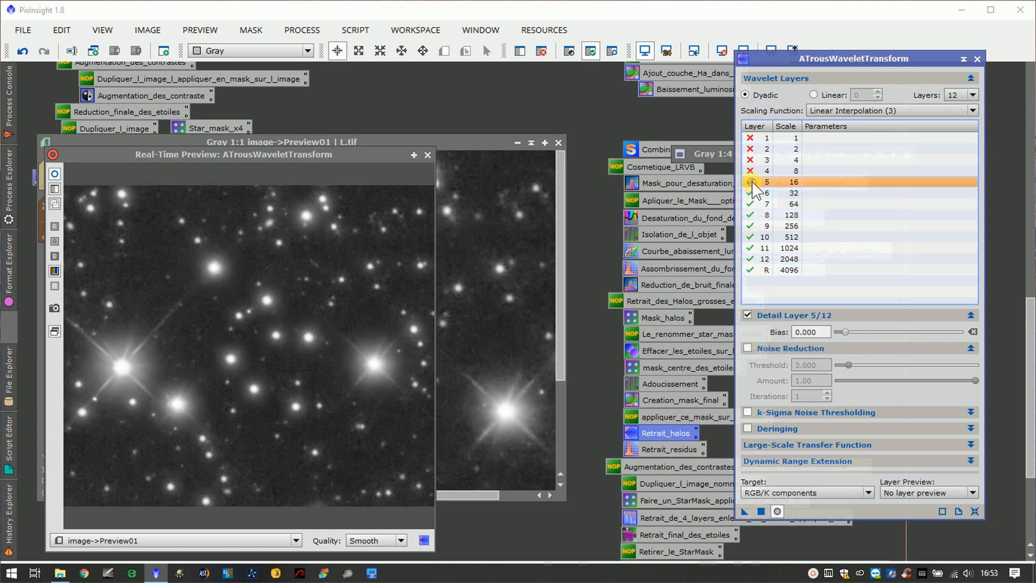
double_click(750, 170)
double_click(750, 160)
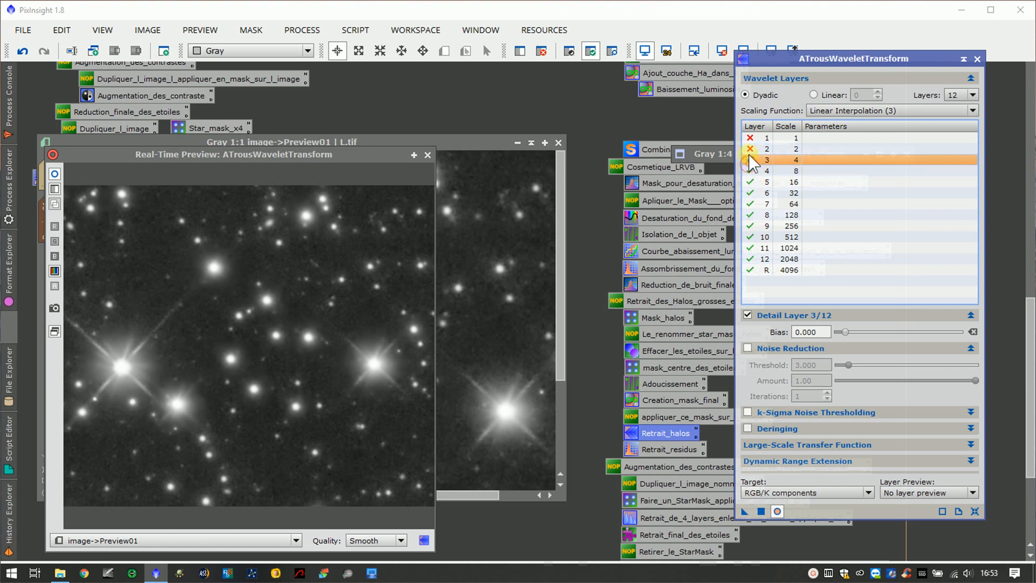
double_click(750, 149)
double_click(749, 137)
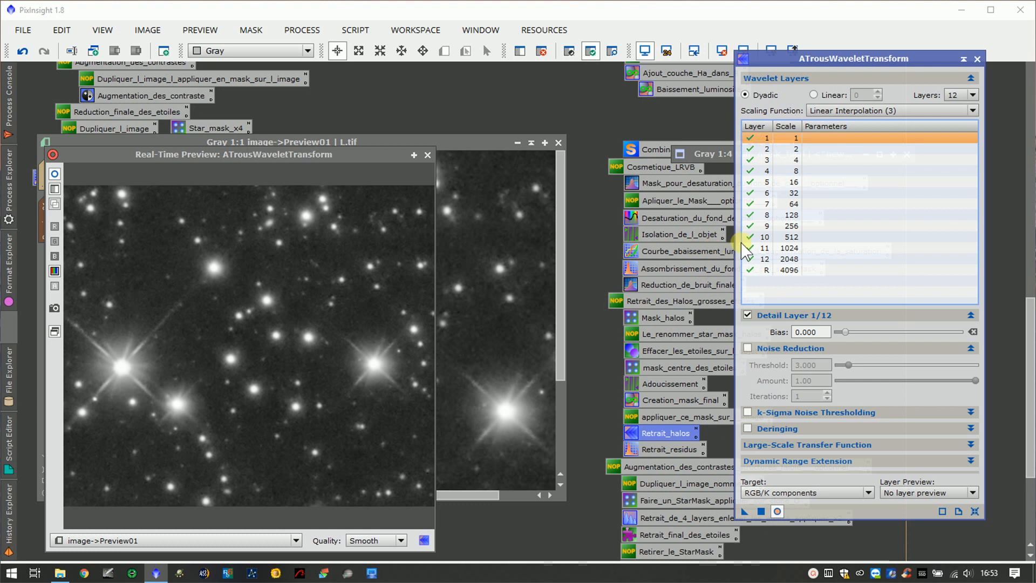
Try excluding wavelet layer 1 and wavelet layer 2 one at a time, restoring each.
double_click(750, 138)
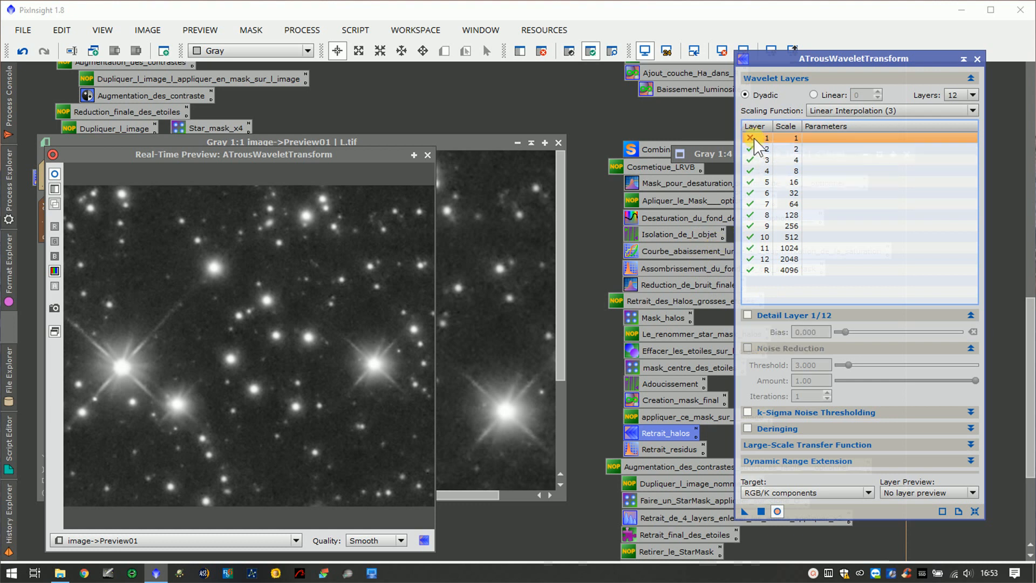
double_click(749, 138)
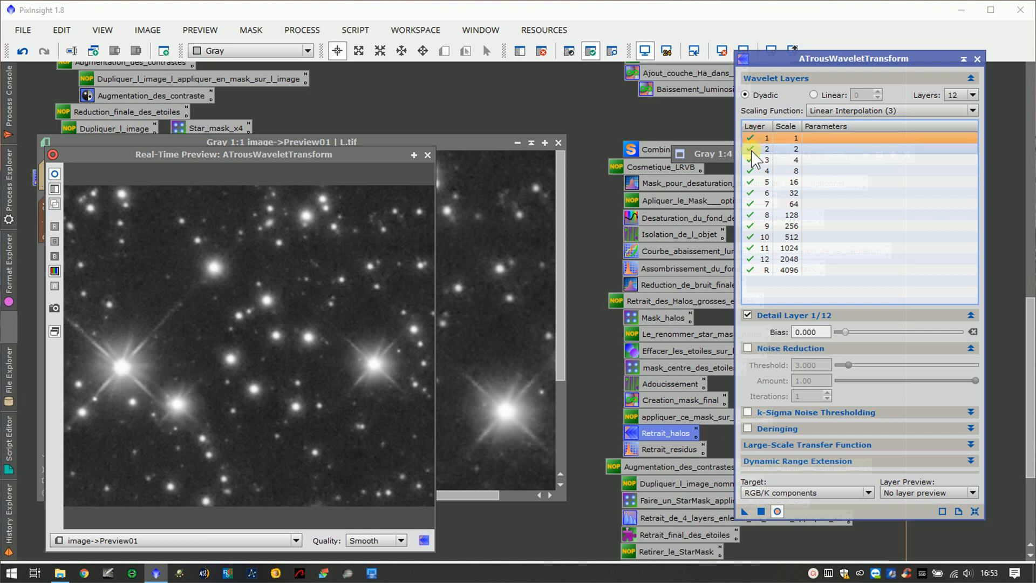
double_click(749, 149)
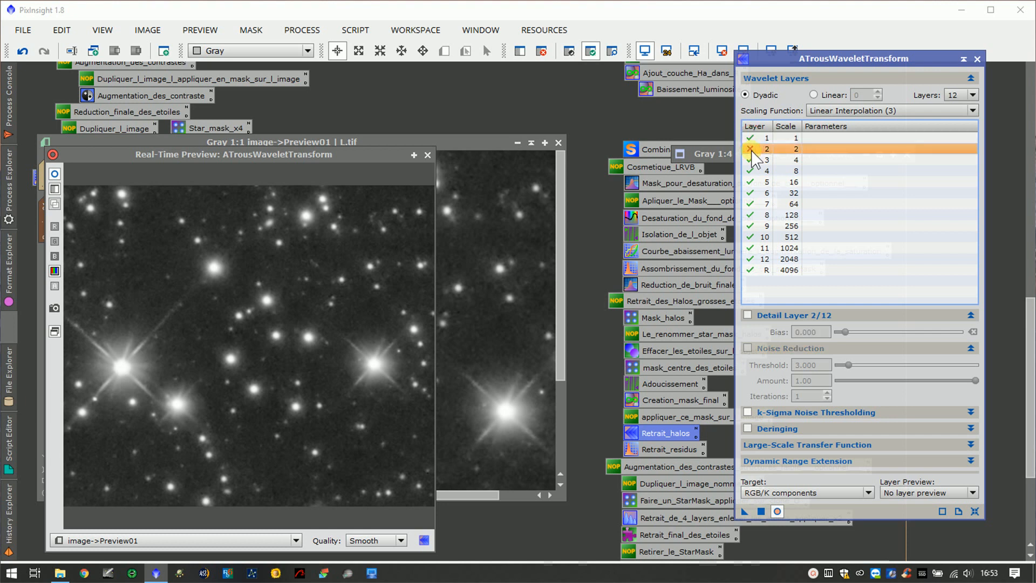
double_click(749, 149)
Disable wavelet layers 3, 4 and 6, keeping layer 5 enabled.
double_click(750, 170)
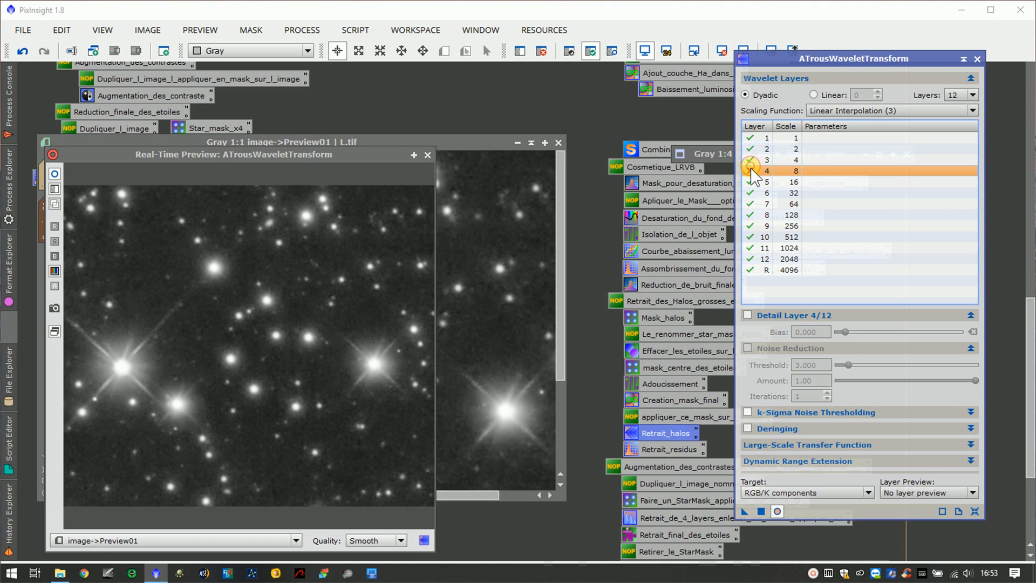
double_click(750, 161)
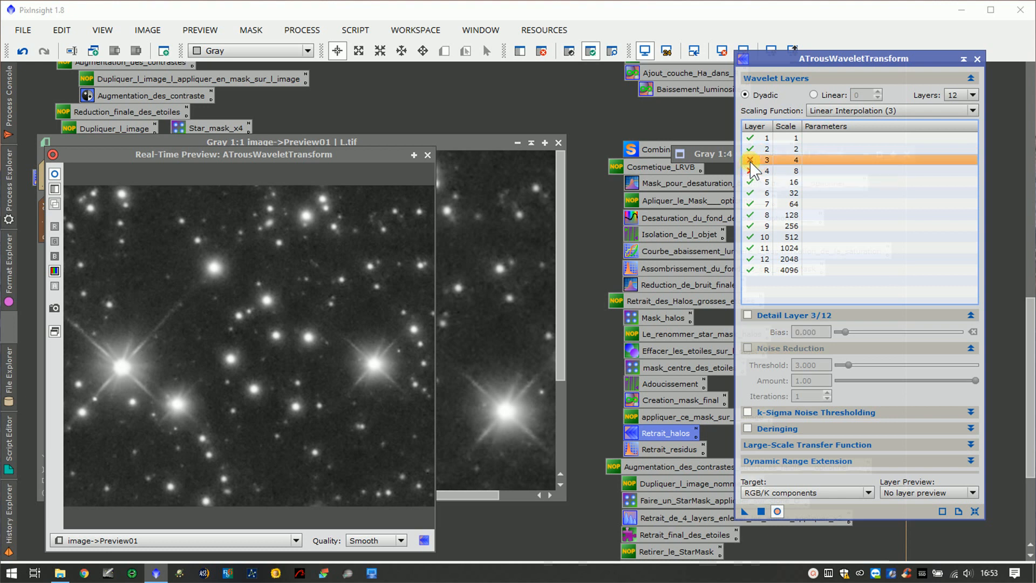
double_click(750, 182)
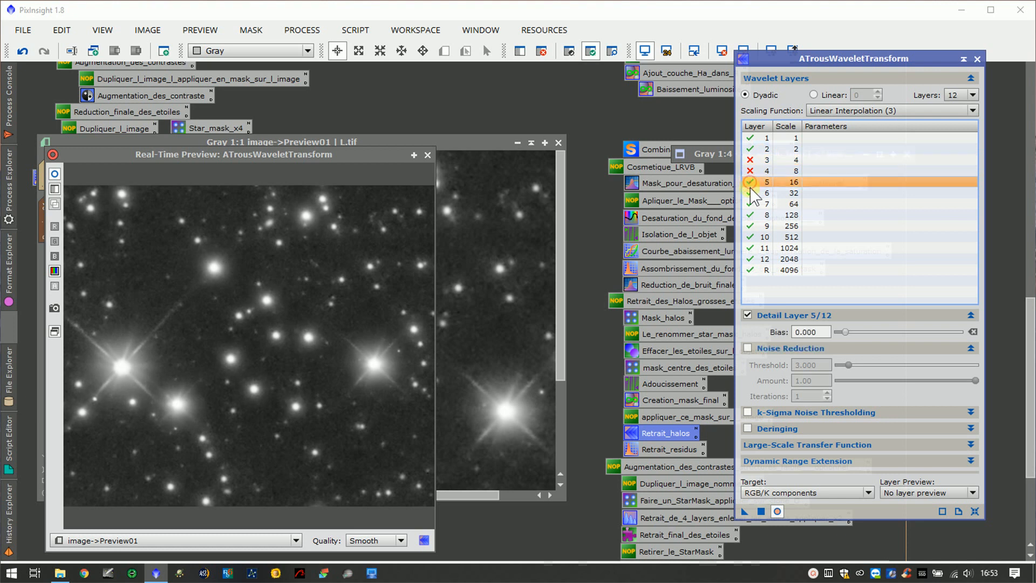
double_click(750, 190)
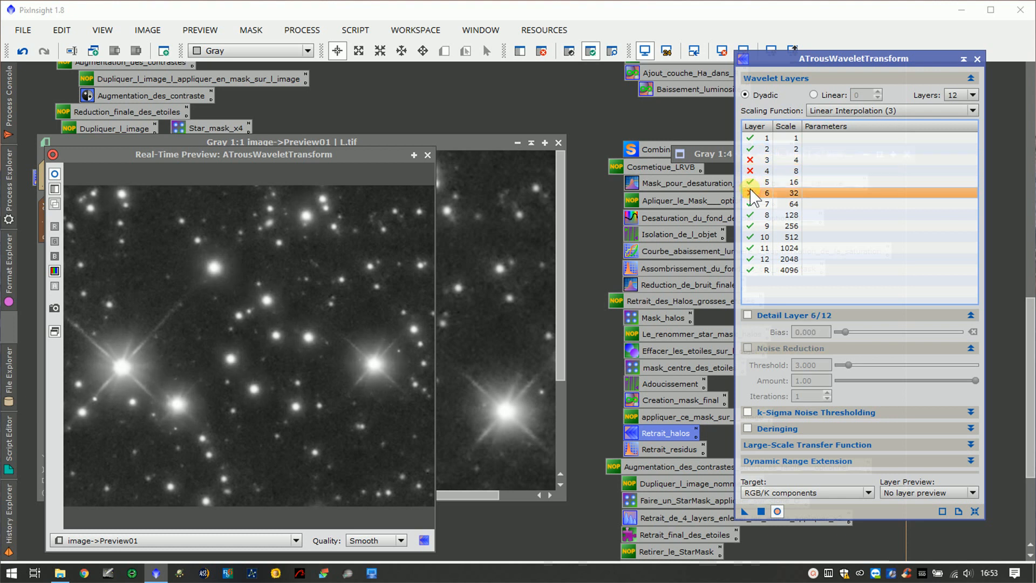
Disable wavelet layers 7 to 11.
click(750, 203)
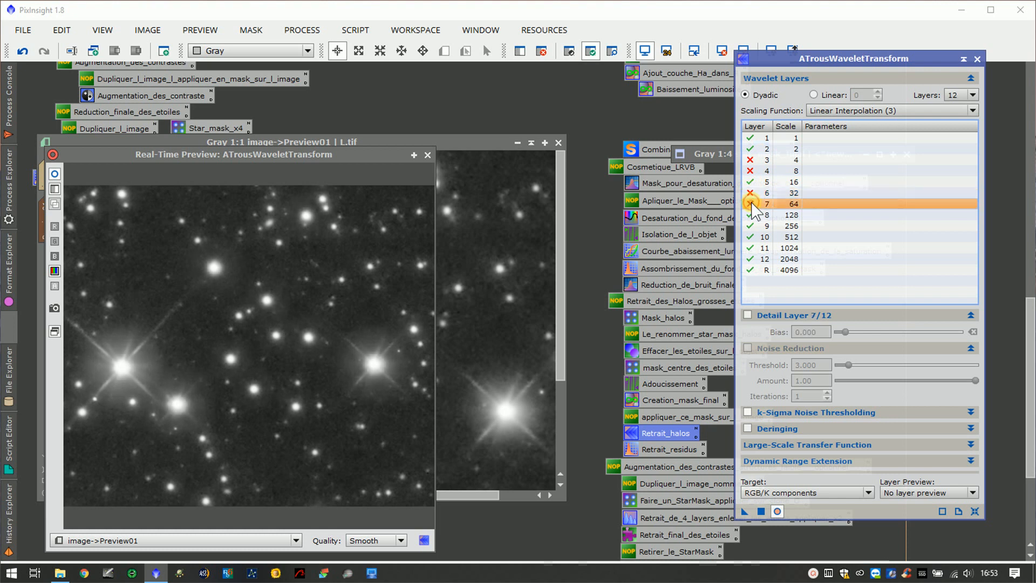
click(751, 204)
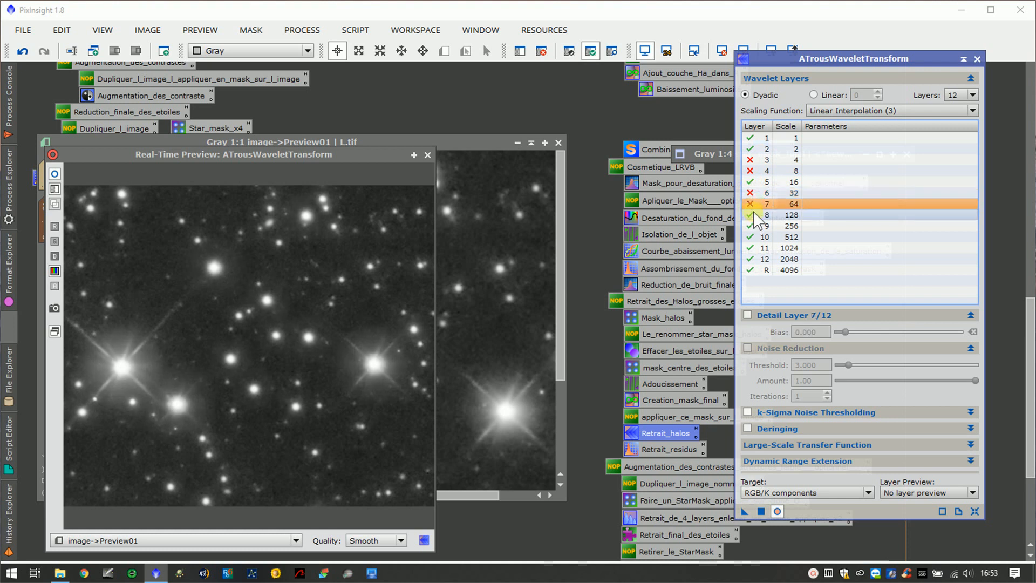
click(753, 214)
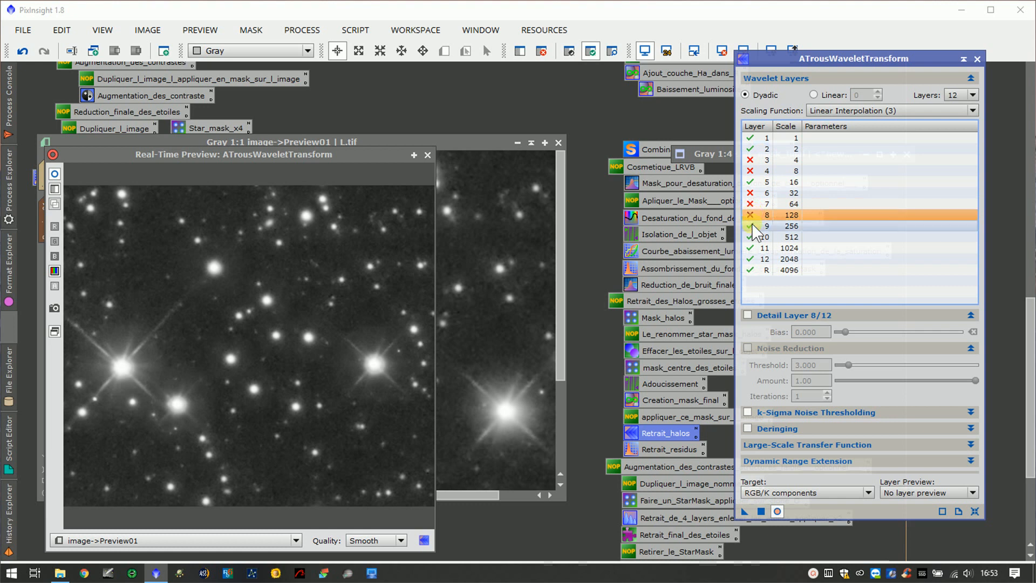
click(751, 226)
click(751, 226)
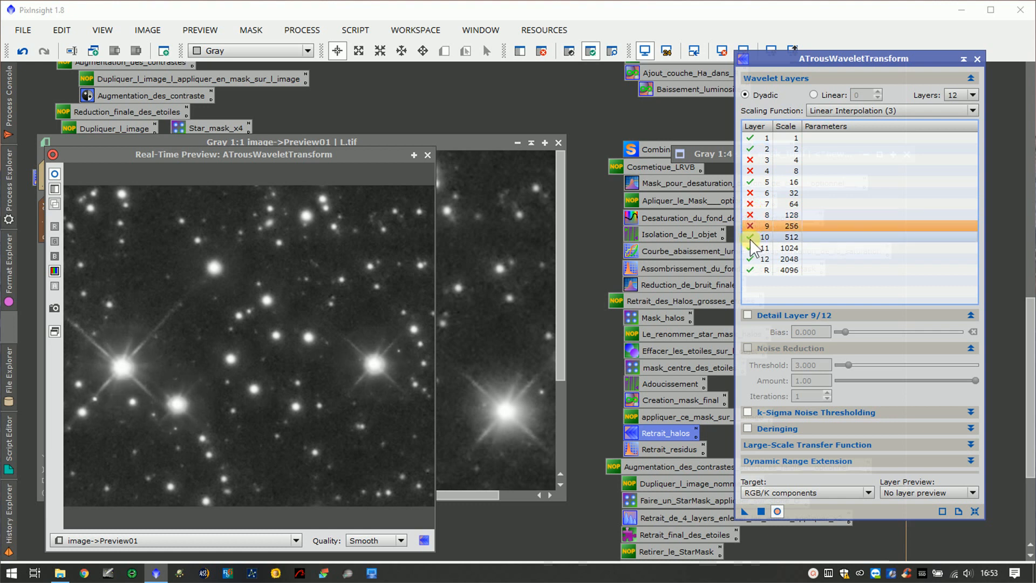
click(750, 237)
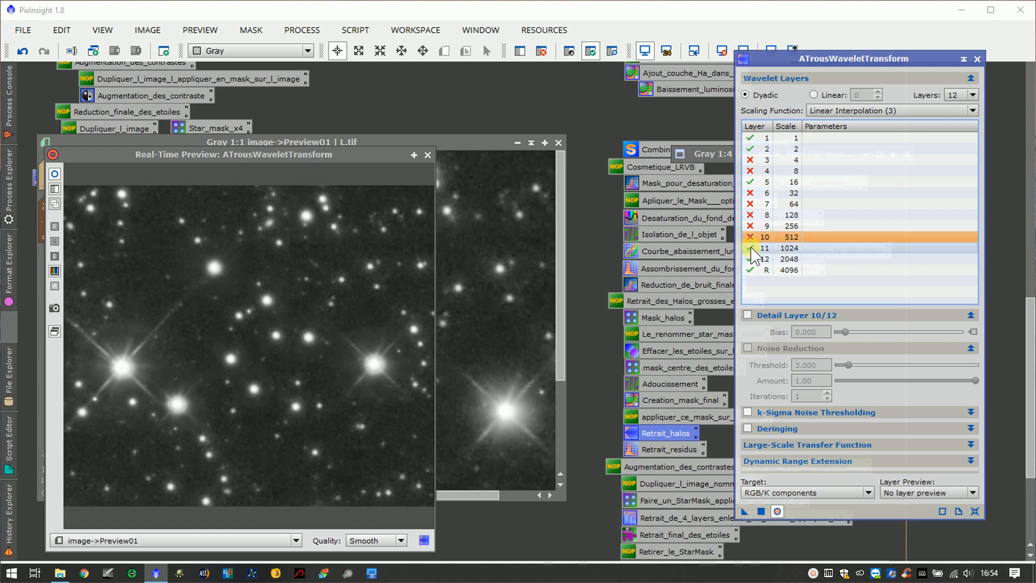
click(750, 248)
Try excluding wavelet layer 12 in the real-time preview, and enable it again.
click(751, 259)
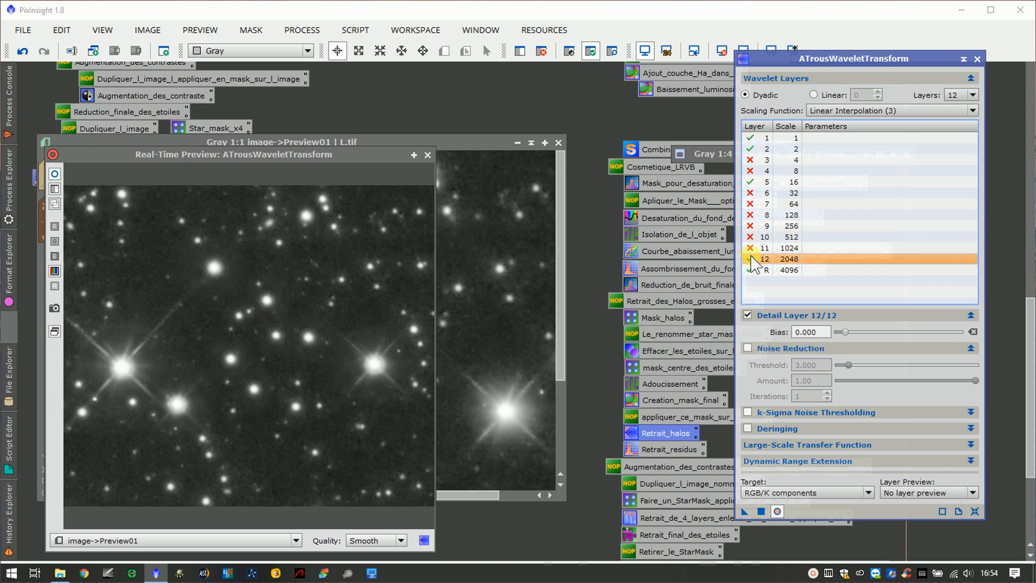
click(750, 258)
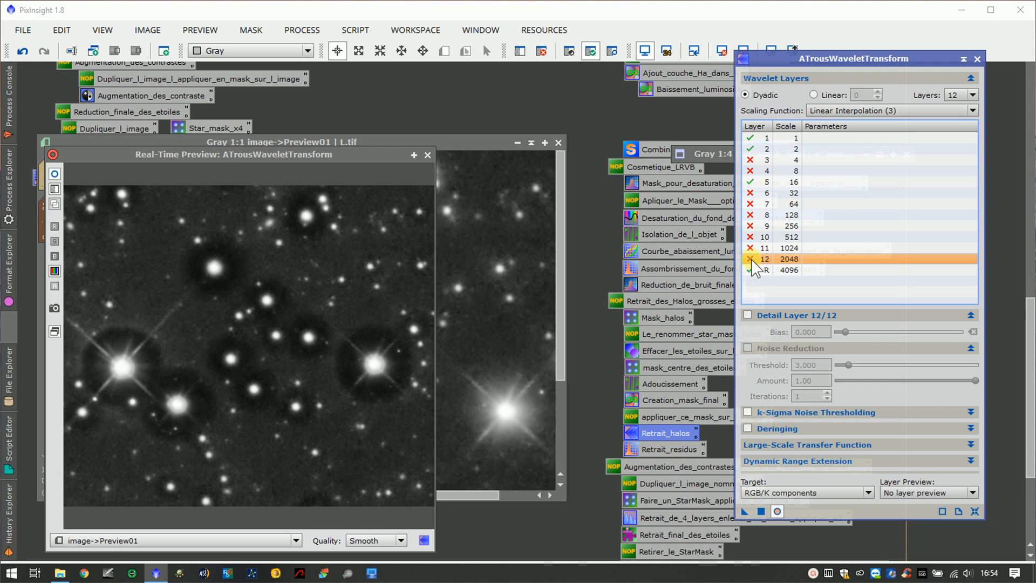
click(751, 258)
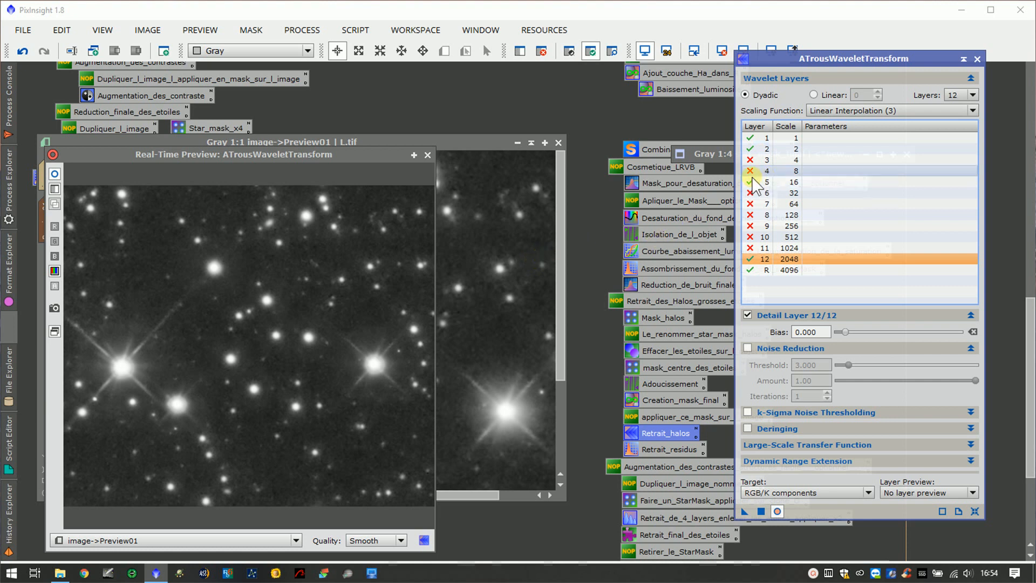
Compare the star halos with and without the wavelet processing in the real-time preview.
click(55, 174)
click(56, 175)
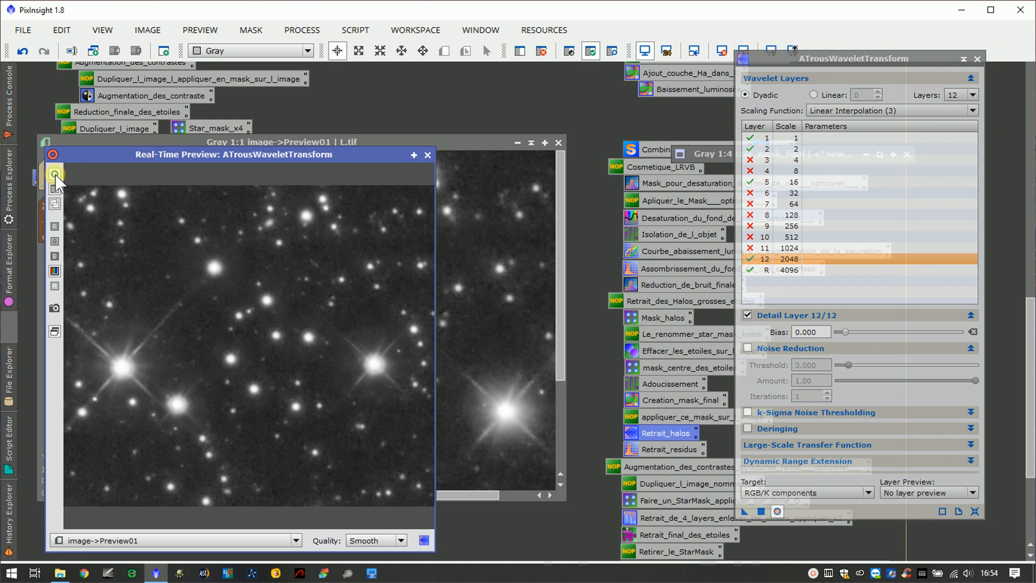
click(56, 176)
click(55, 175)
click(54, 174)
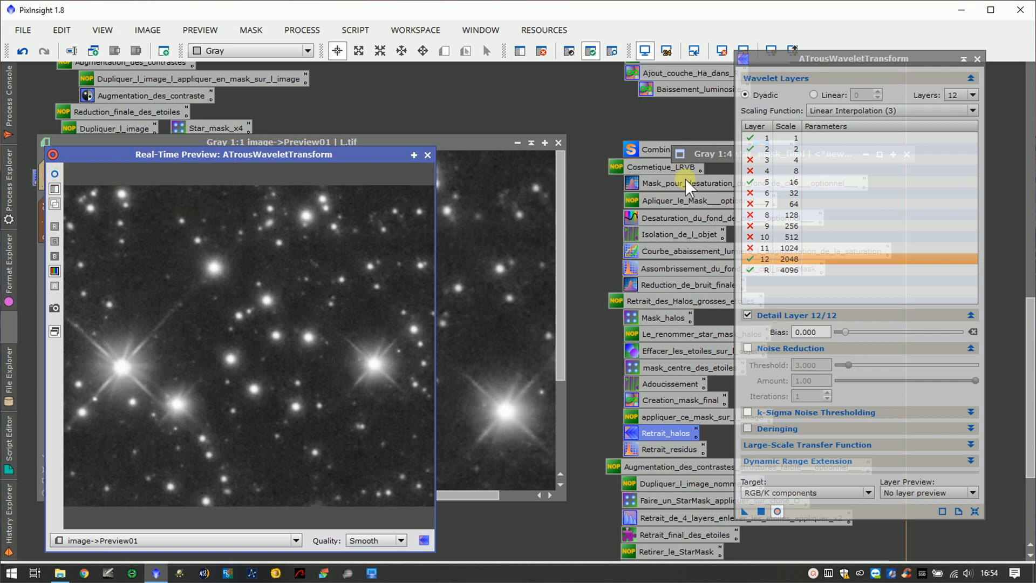
click(758, 261)
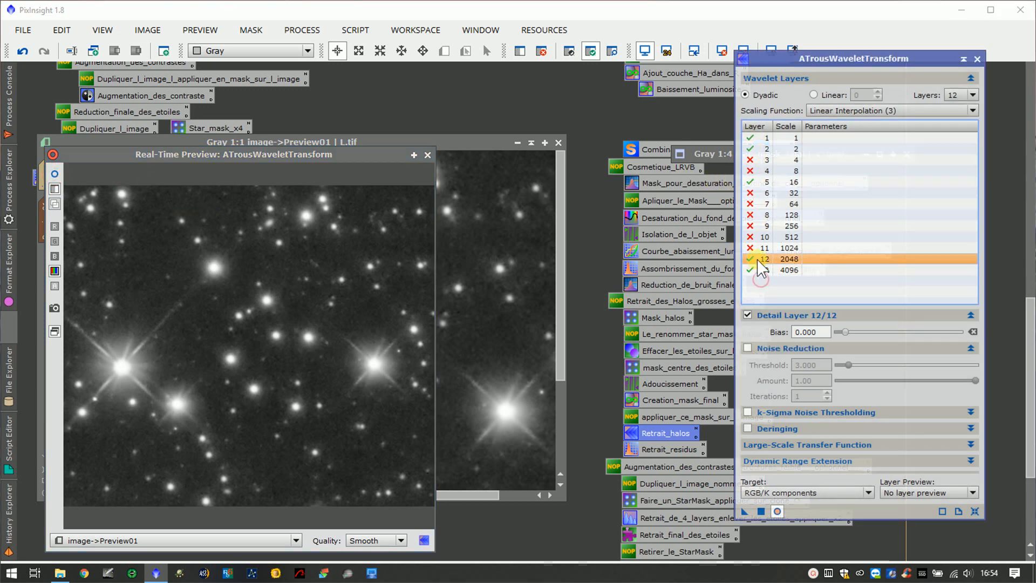
click(753, 225)
click(752, 226)
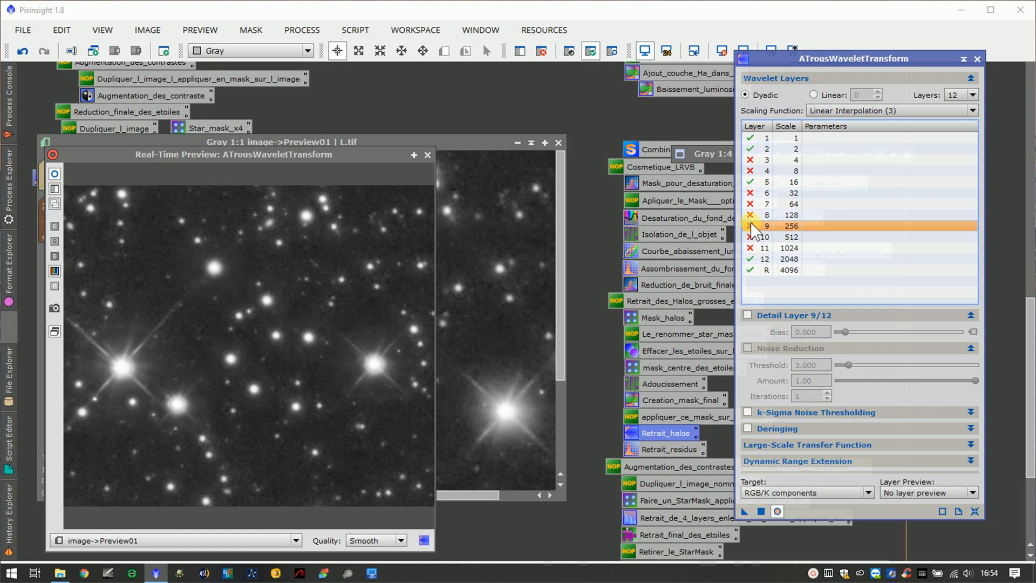
Try 16 wavelet layers, look through the longer layer list, and set the layer count back to 12.
click(961, 94)
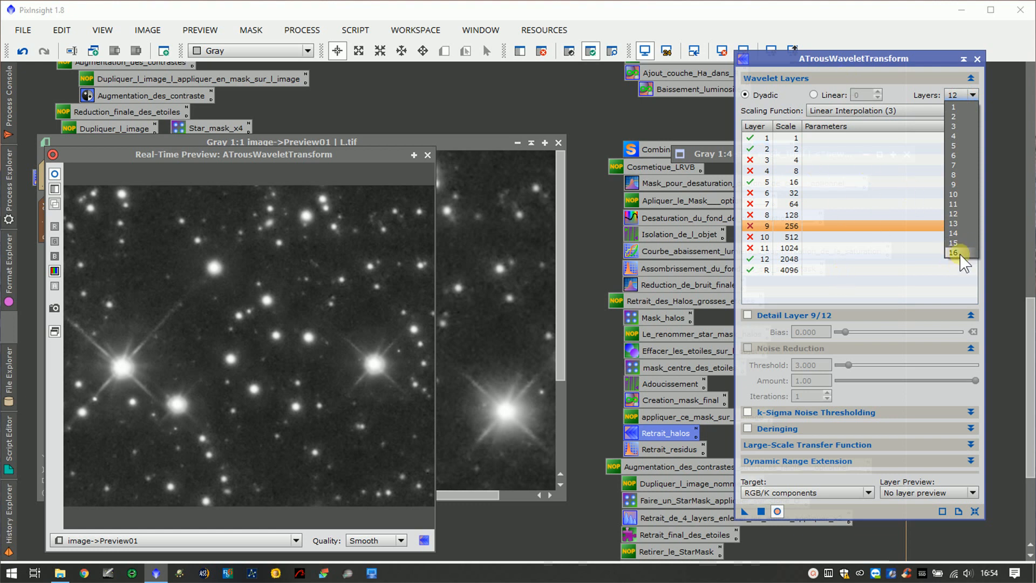
click(960, 254)
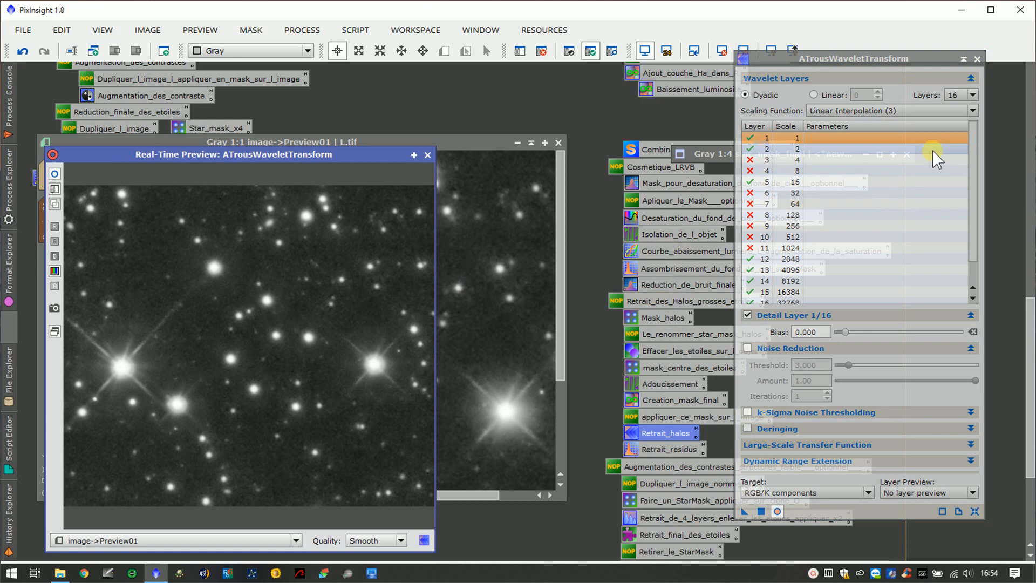
mouse_move(975, 173)
mouse_down()
mouse_move(975, 215)
mouse_move(975, 182)
mouse_up()
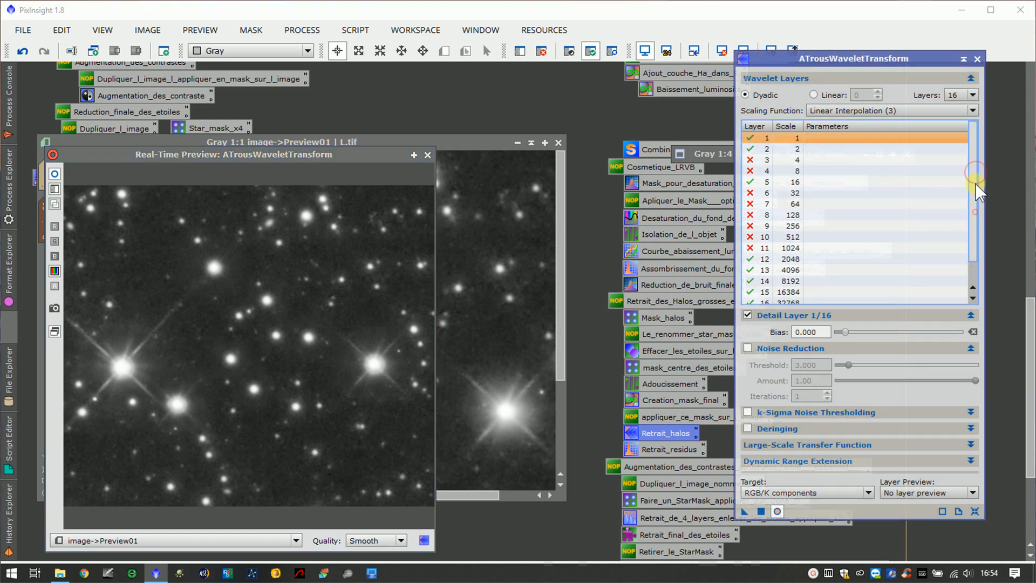
click(965, 96)
click(962, 212)
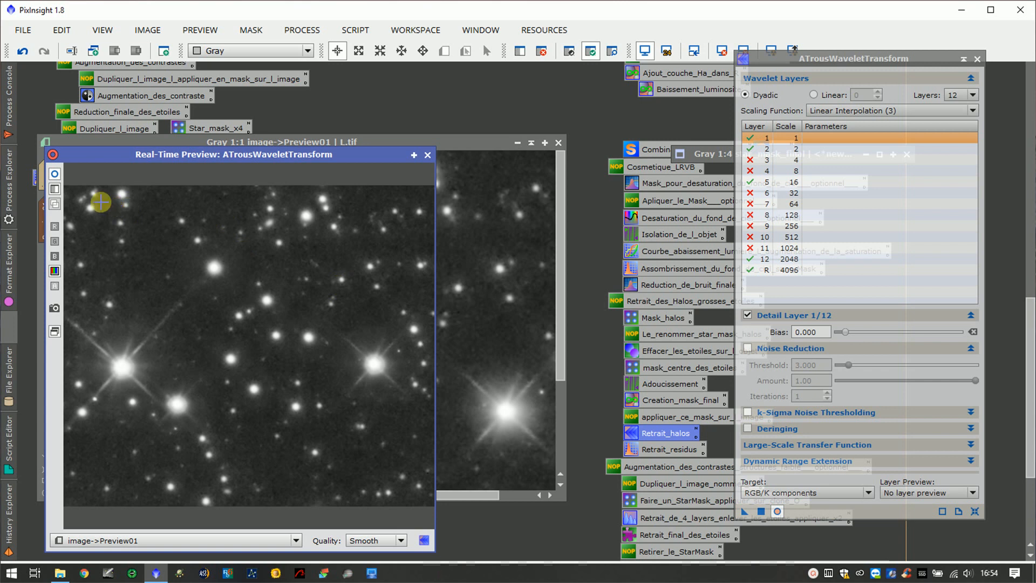
Compare the processed stars with the original once more, close the real-time preview and delete Preview01 from the L image.
click(58, 175)
click(57, 175)
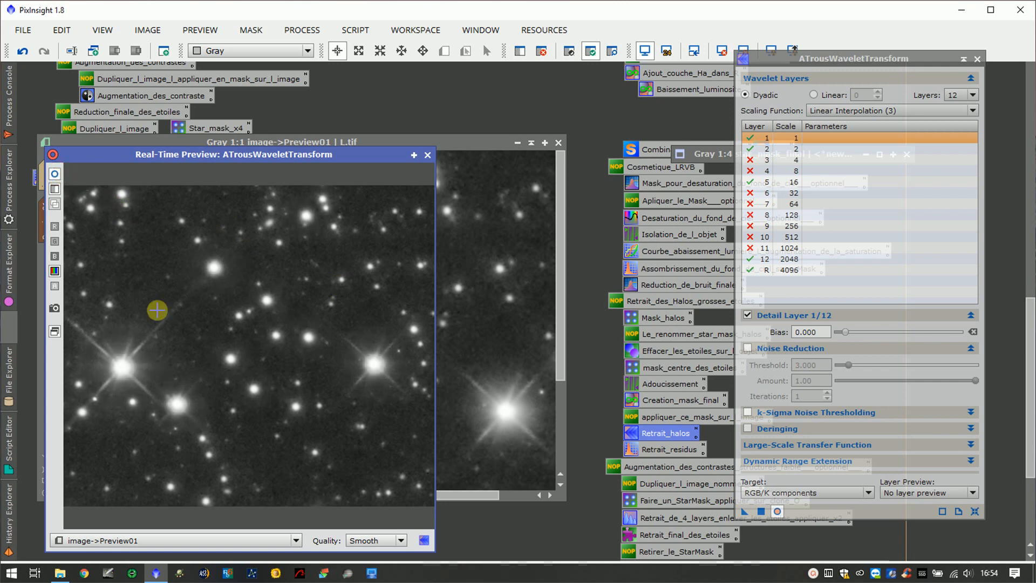
click(428, 157)
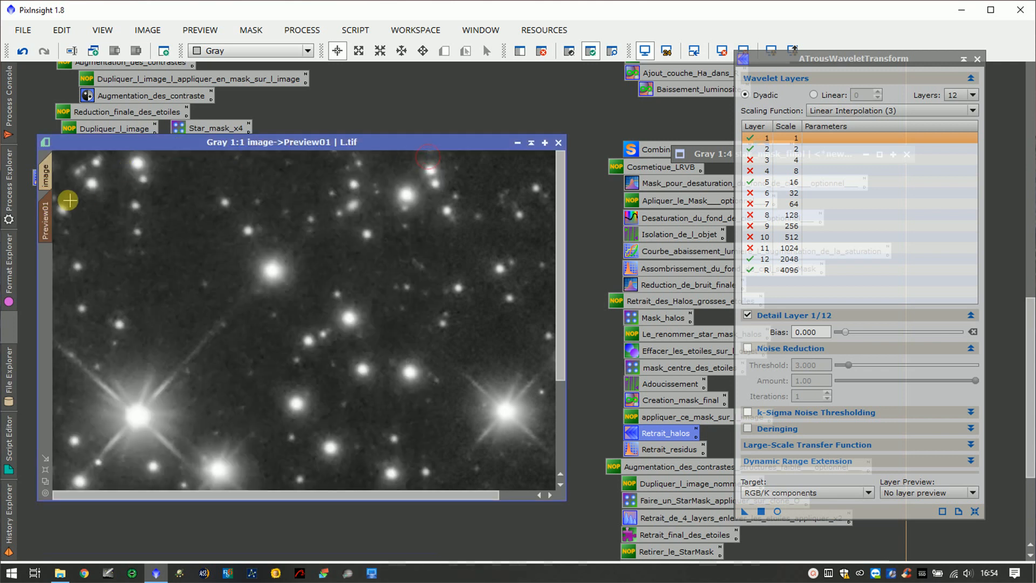
right_click(52, 205)
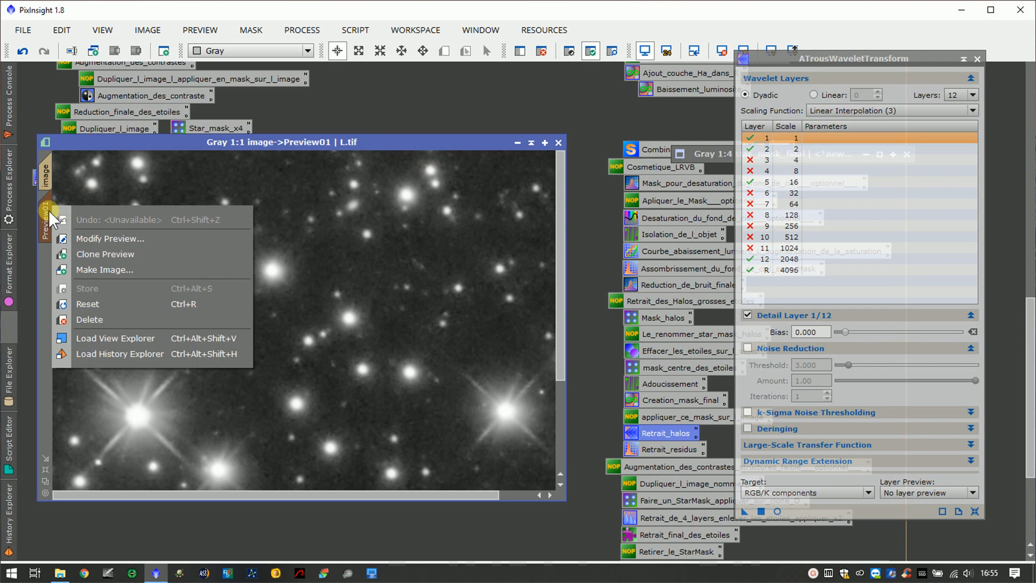
click(102, 317)
Apply ATrousWaveletTransform to the L image, close its window, and compare before and after by undoing and redoing it.
click(746, 510)
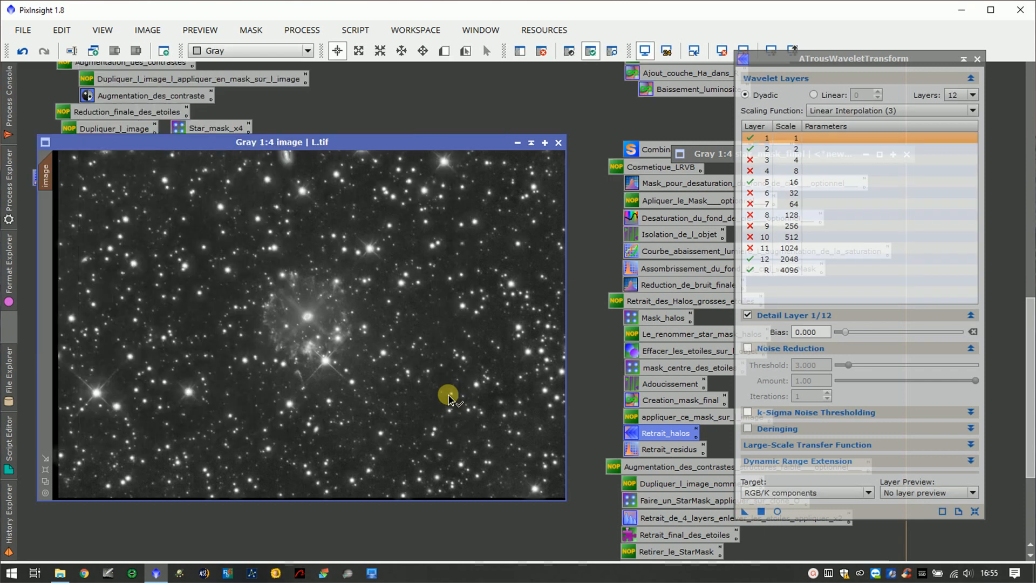
click(977, 56)
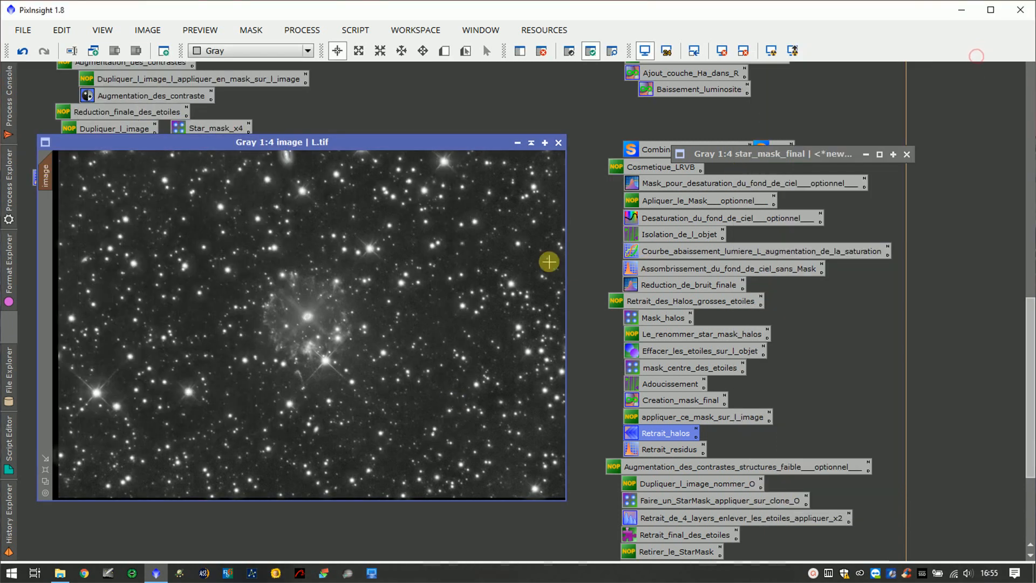
click(18, 52)
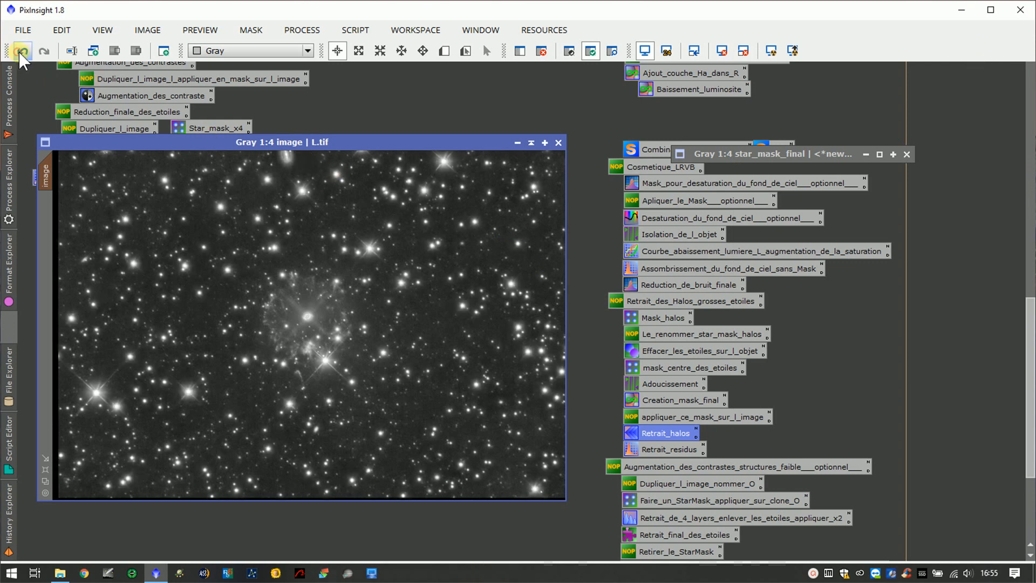
click(42, 51)
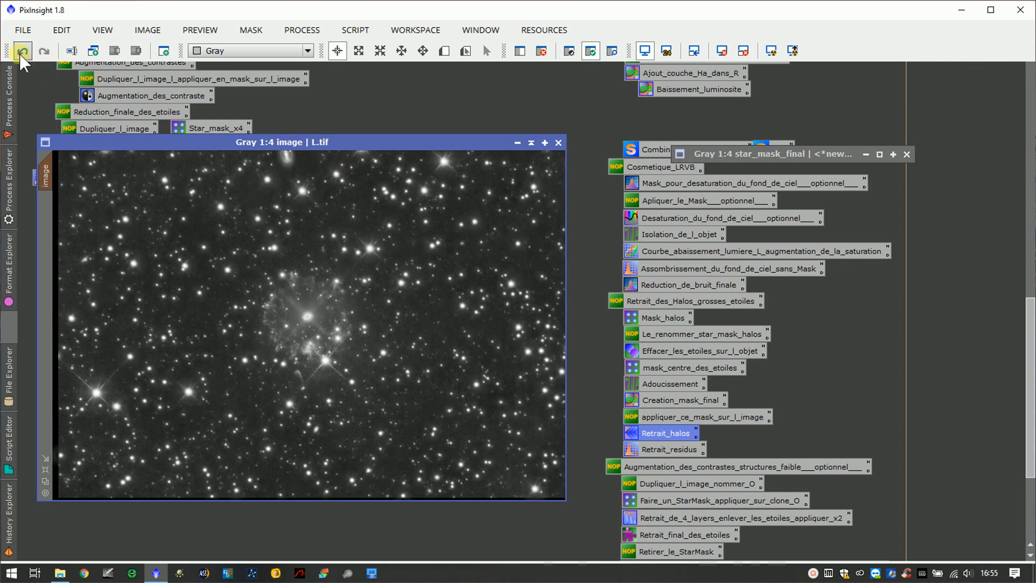
Compare the L image with and without the wavelet halo removal by undoing and redoing the transform.
click(20, 52)
click(44, 51)
click(24, 51)
click(46, 50)
Load the saved Retrait_residus HistogramTransformation, preview it on the L image in real time, and set the midtones to 0.54292929.
double_click(645, 454)
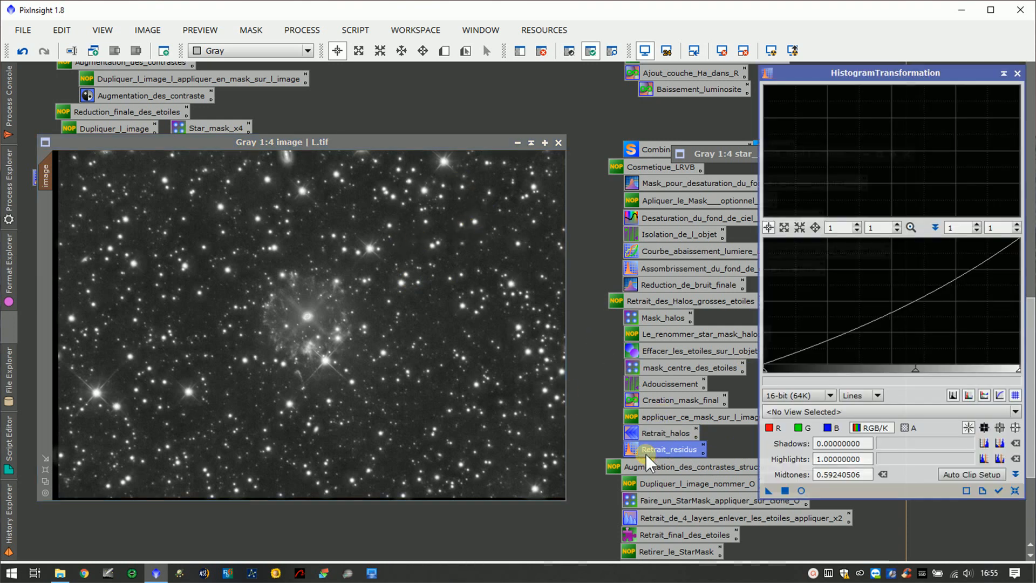
drag(874, 79, 844, 75)
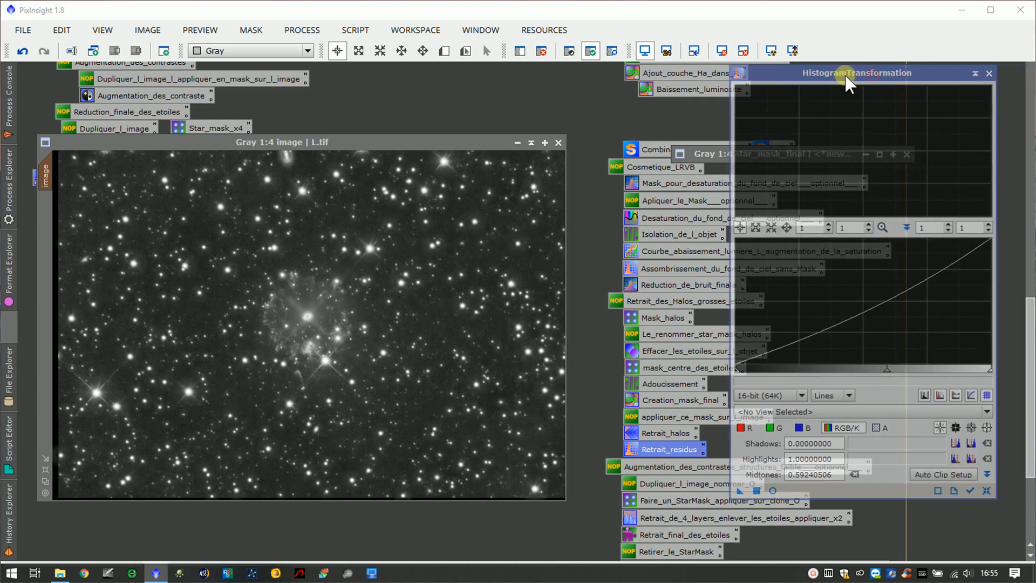
mouse_move(883, 374)
mouse_down()
mouse_move(863, 374)
mouse_move(887, 372)
mouse_up()
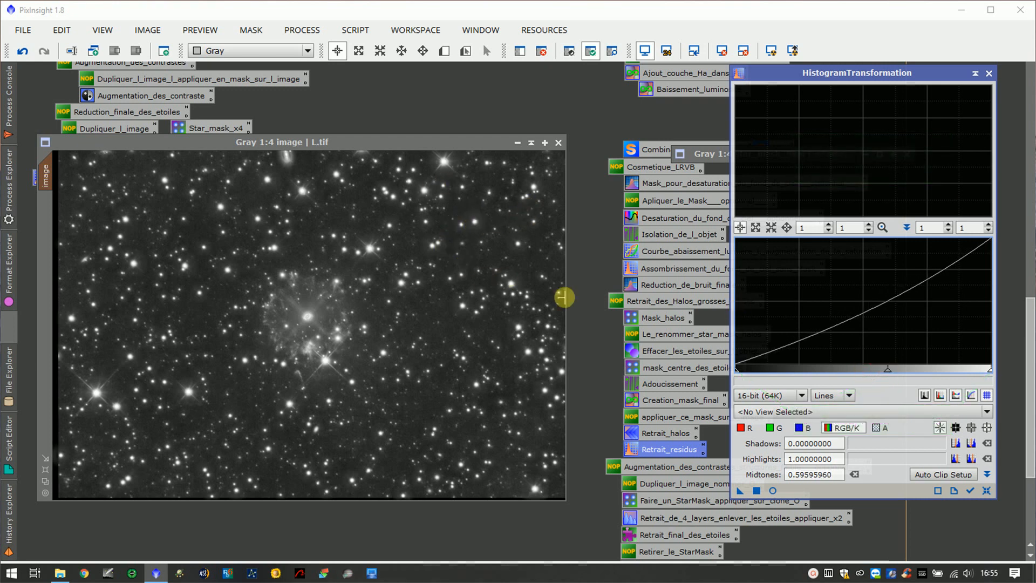
click(774, 488)
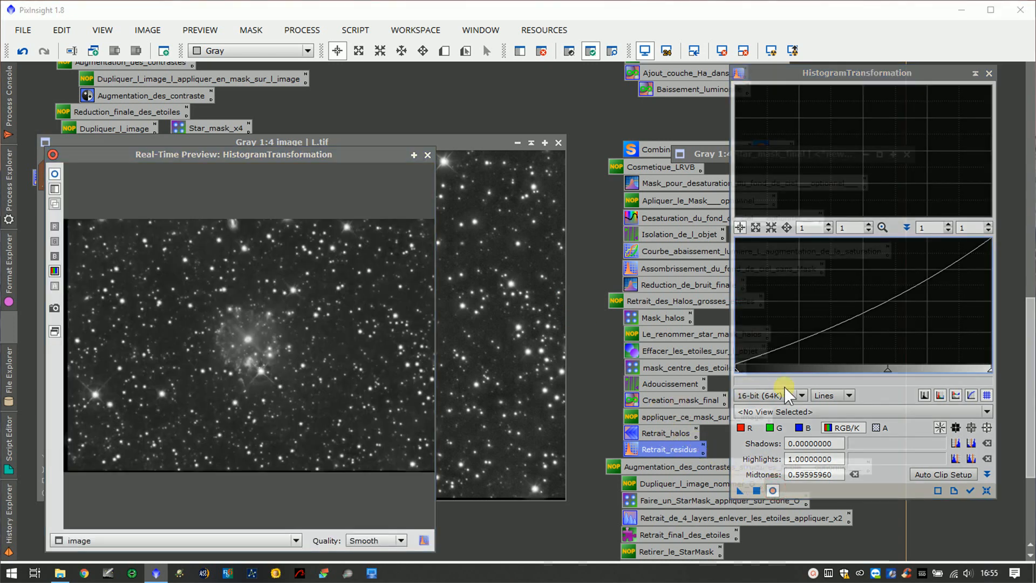
mouse_move(887, 369)
mouse_down()
mouse_move(955, 370)
mouse_move(787, 374)
mouse_move(874, 371)
mouse_up()
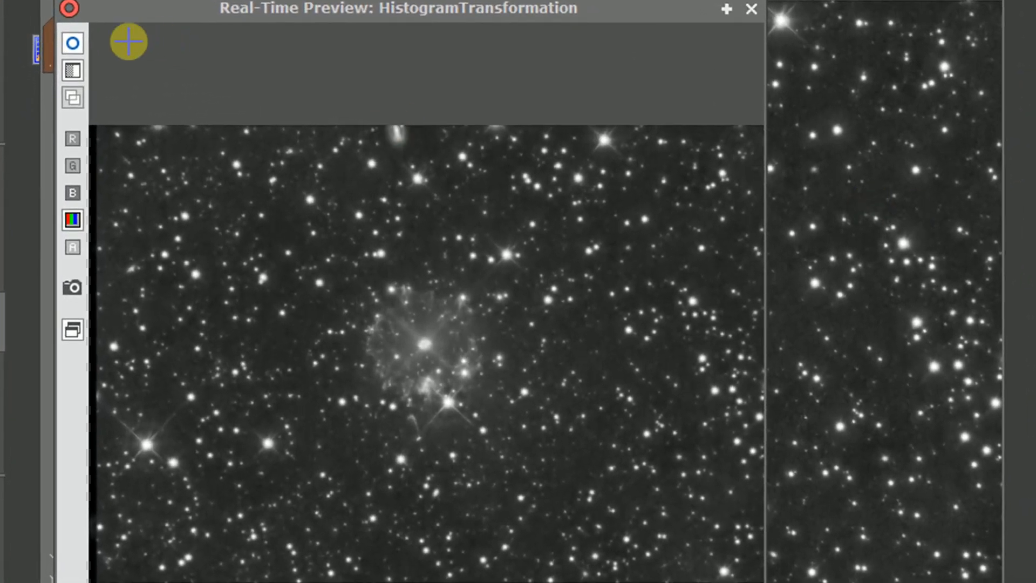
Compare the L image with and without the histogram adjustment in the real-time preview.
click(72, 43)
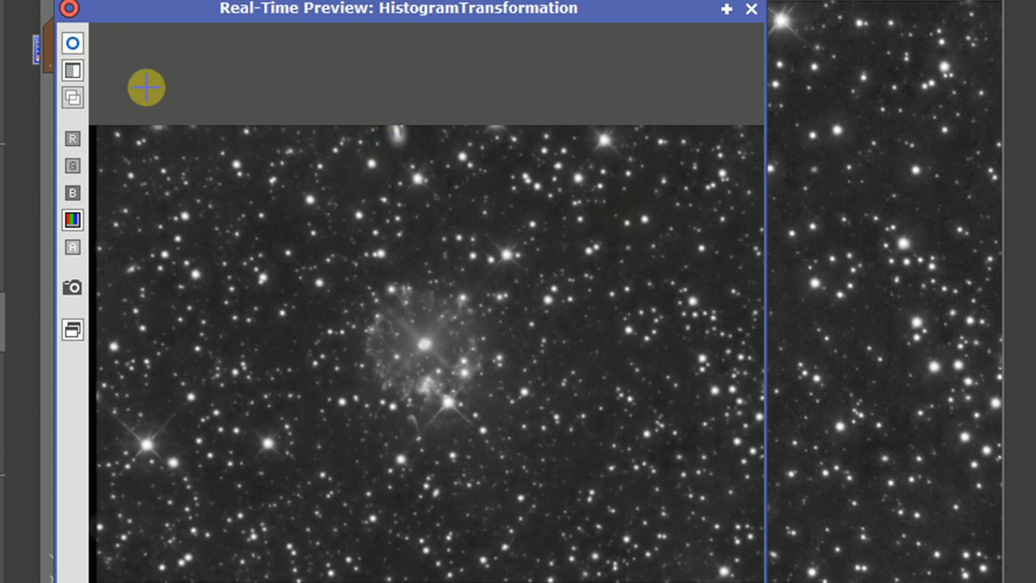
click(73, 43)
click(73, 42)
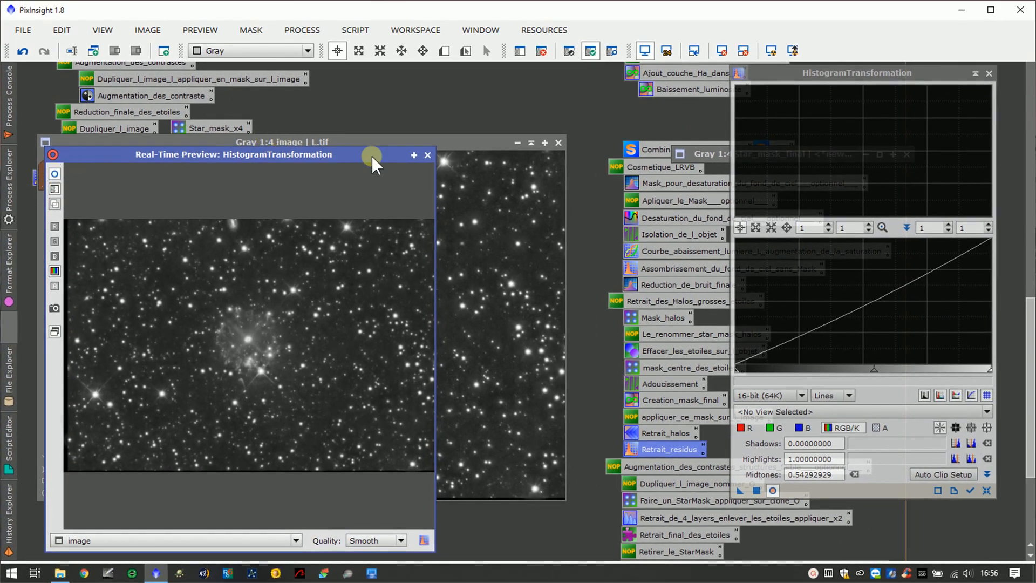
Close the real-time preview, apply HistogramTransformation to the masked L image, and close the process window.
click(427, 155)
drag(740, 490, 486, 393)
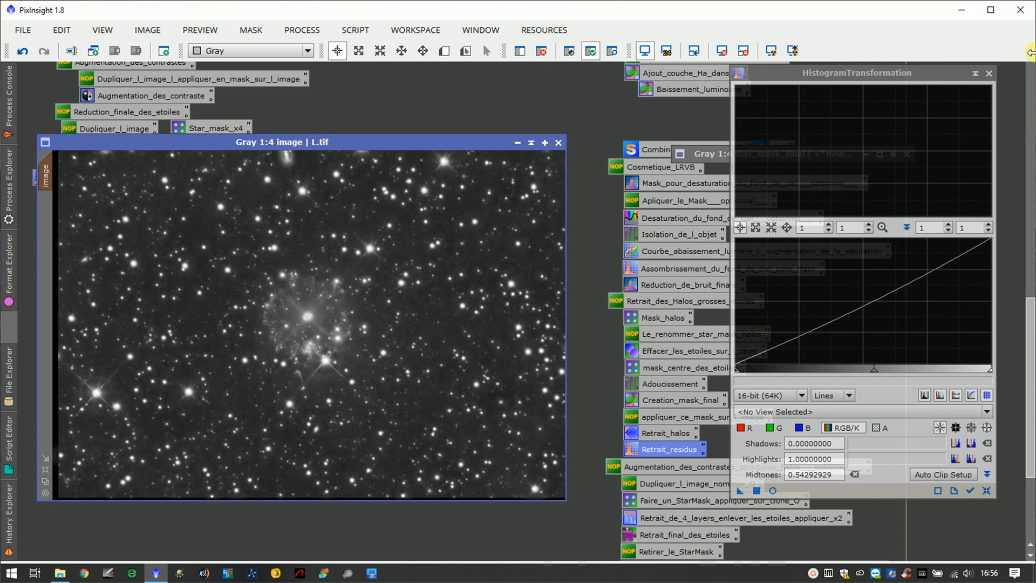
click(989, 72)
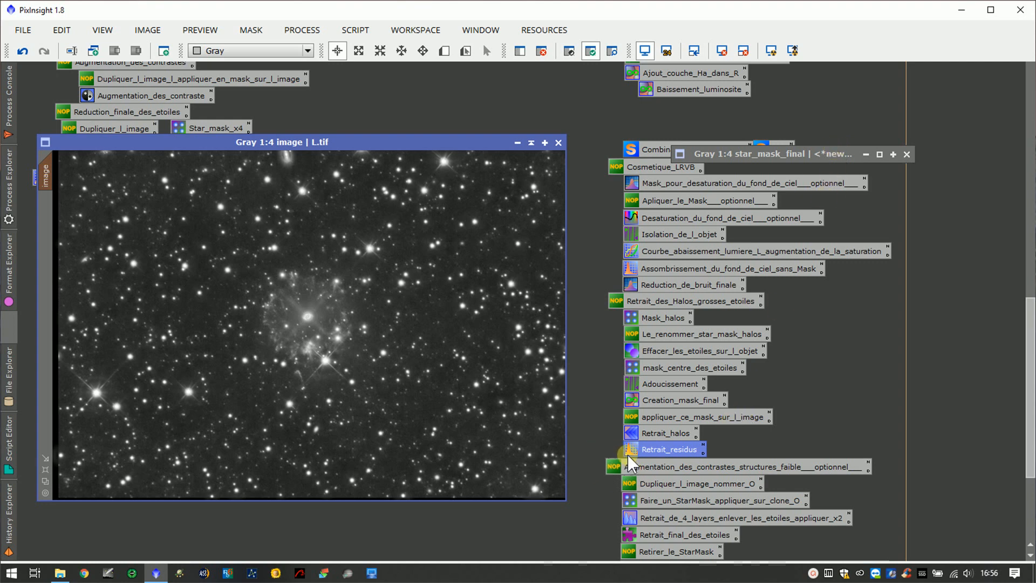
Try a lowered ColorSaturation curve with a point at hue 0.52455 and saturation -0.24545, reset the curve, and close the process.
click(302, 29)
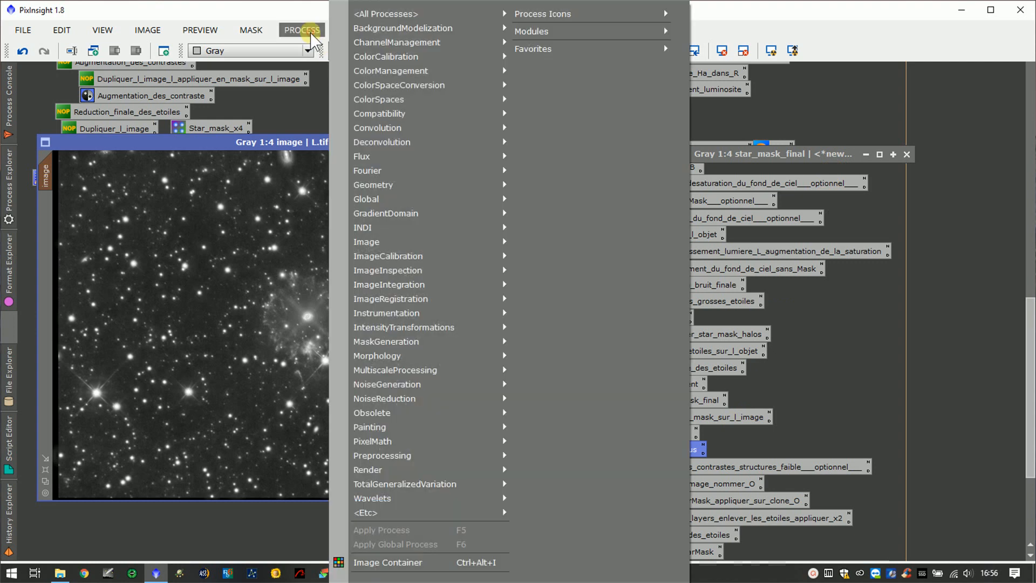
mouse_move(379, 18)
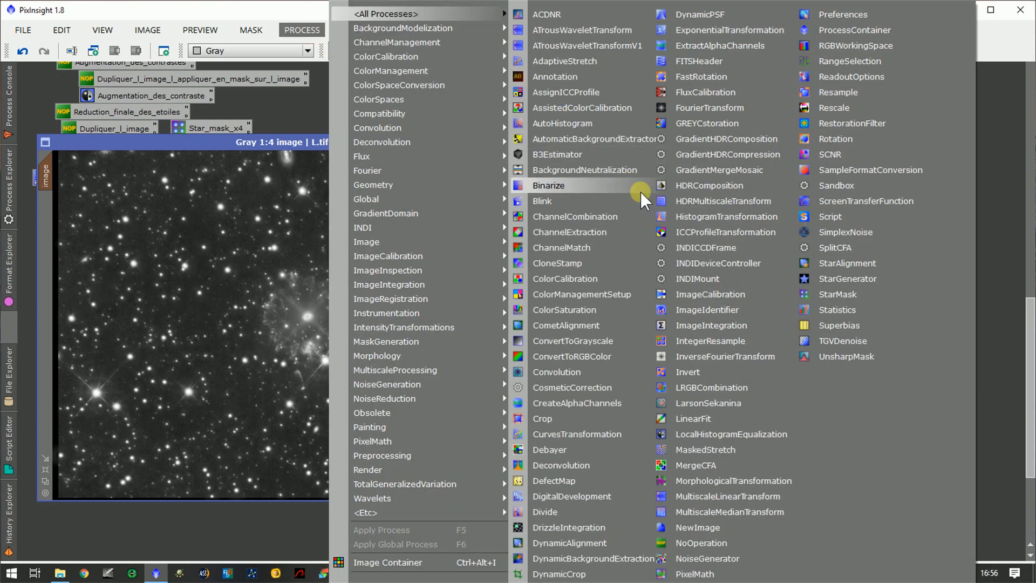
click(575, 310)
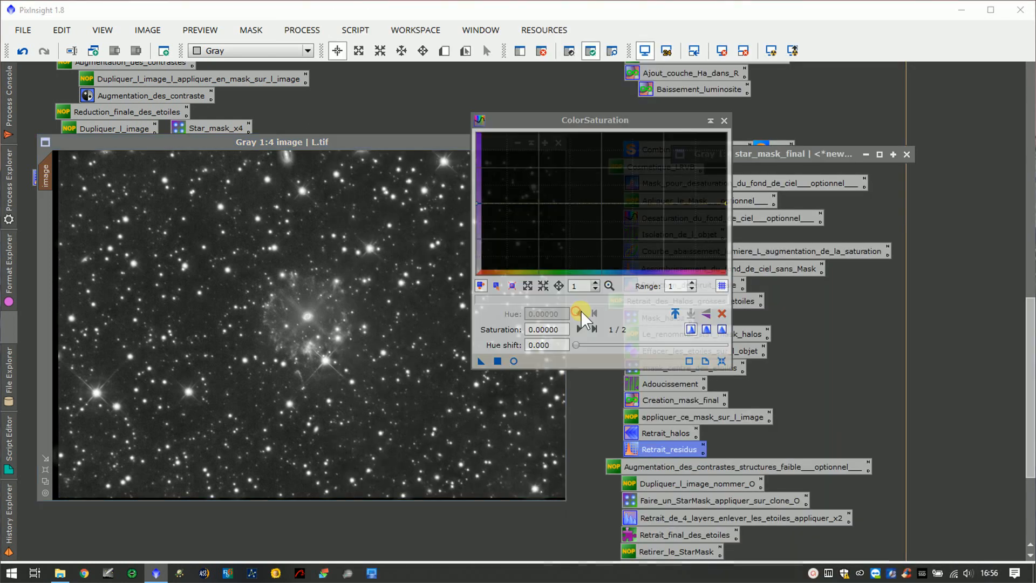
mouse_move(724, 203)
mouse_down()
mouse_move(726, 238)
mouse_move(726, 213)
mouse_up()
click(672, 213)
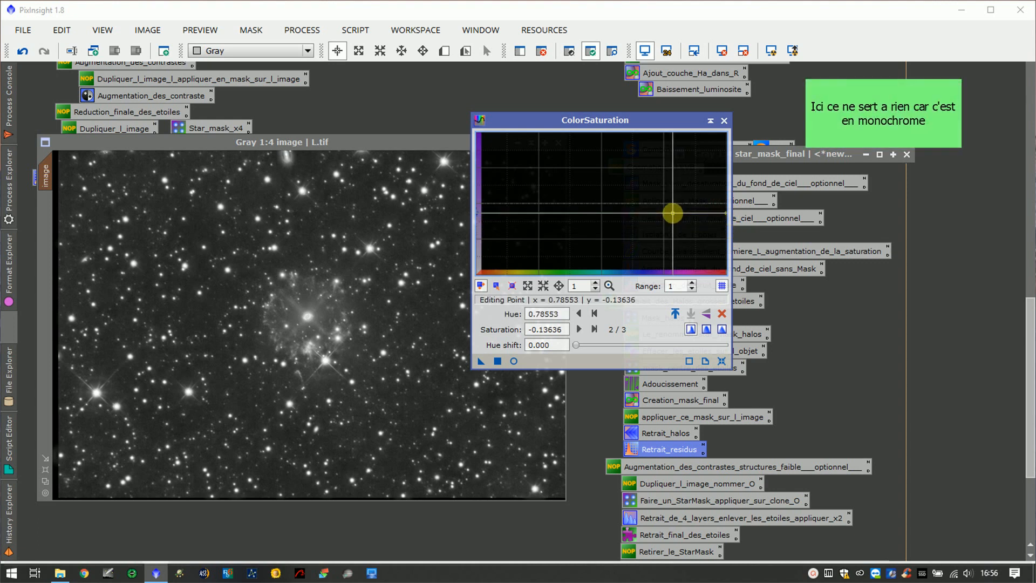
click(548, 212)
mouse_move(617, 213)
mouse_down()
mouse_move(617, 229)
mouse_move(617, 180)
mouse_move(617, 270)
mouse_move(606, 204)
mouse_move(607, 220)
mouse_up()
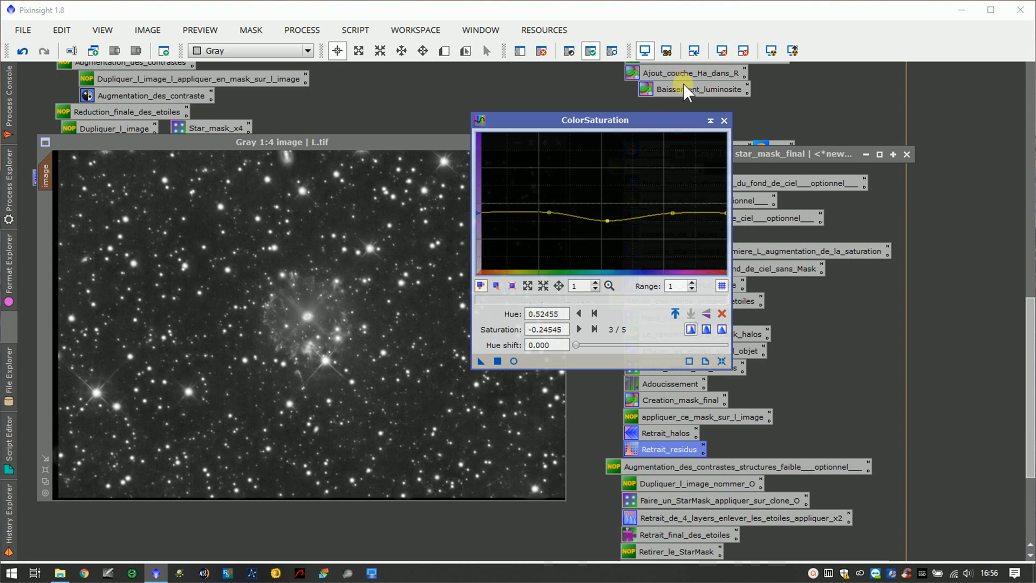
click(722, 313)
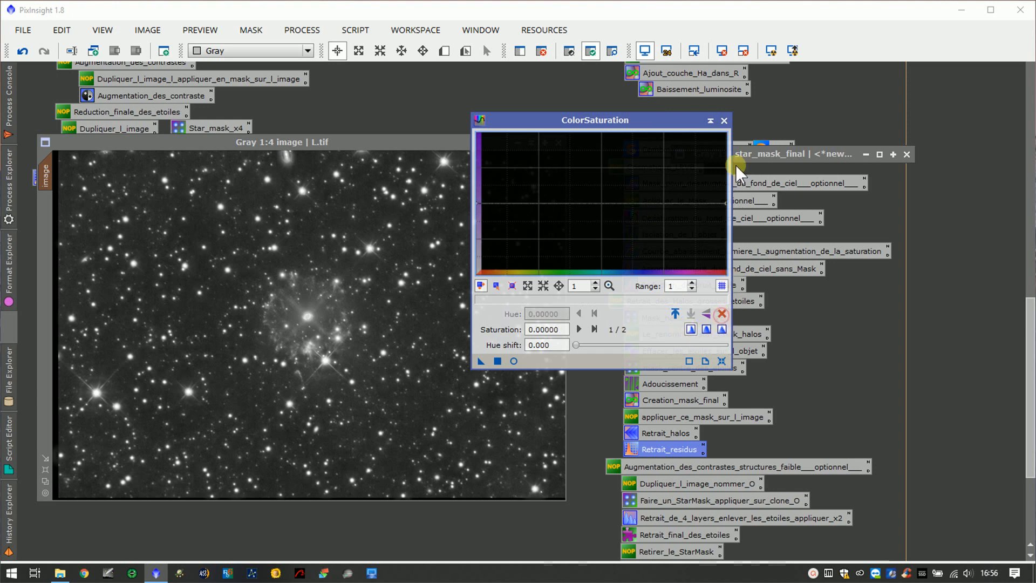
click(724, 121)
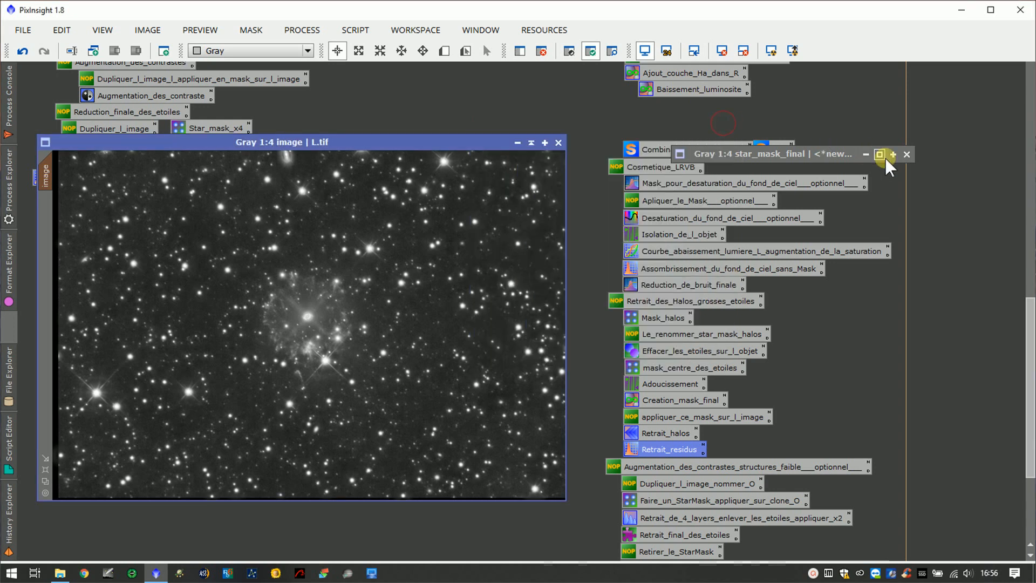
Close the star_mask_final image to remove the mask from L, and inspect the processed nebula and stars up close.
click(907, 154)
click(496, 334)
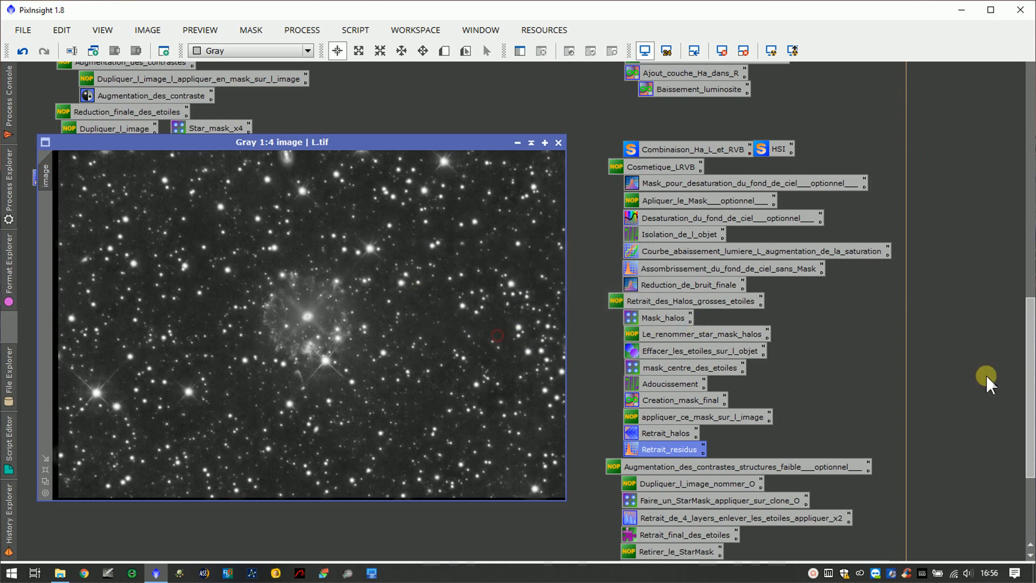
scroll(456, 345, up, 3)
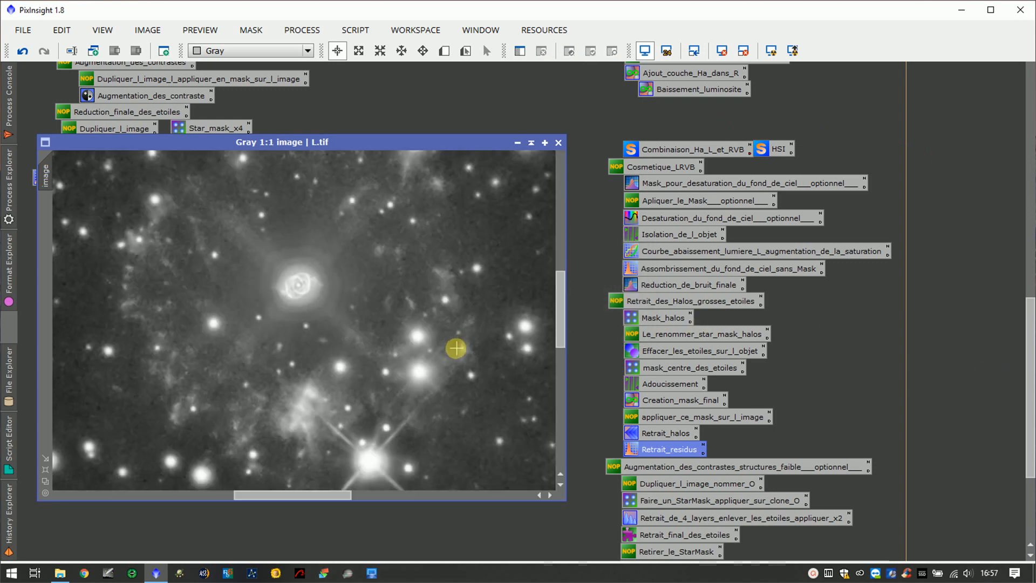
drag(326, 496, 145, 512)
scroll(441, 339, down, 3)
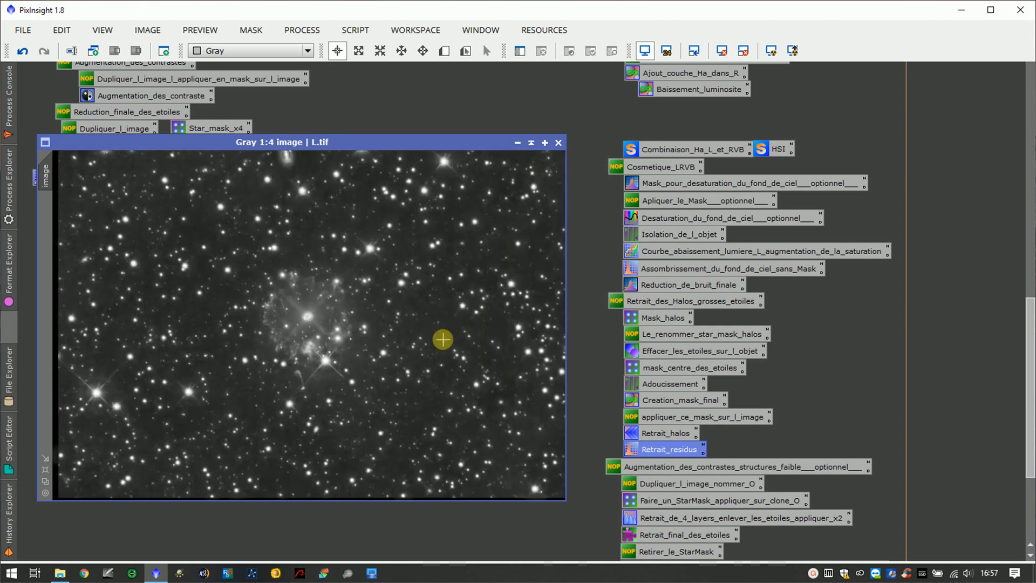